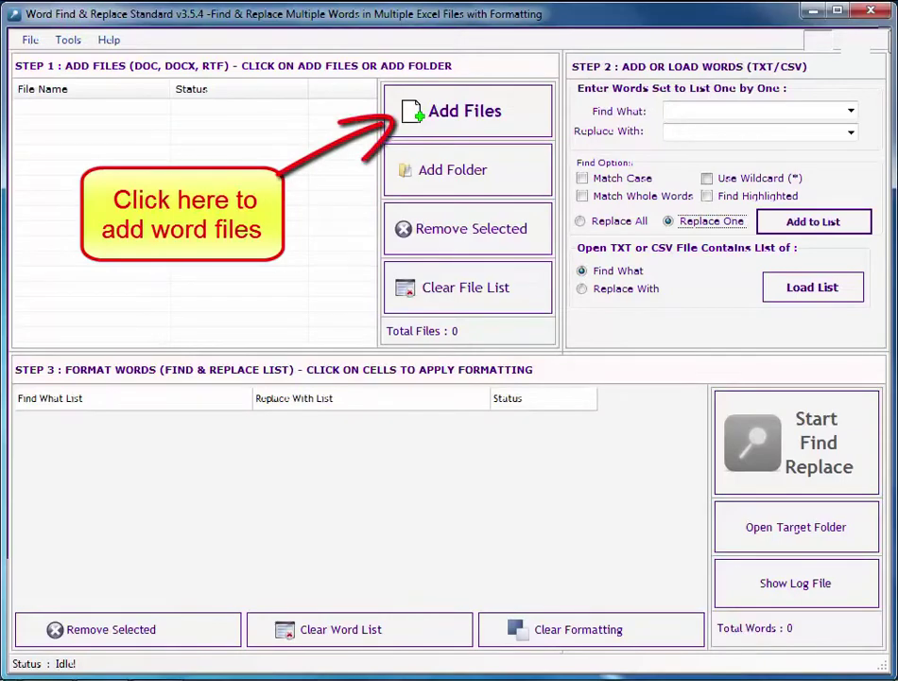
- Add every document in the TEST ME folder to the file list and clear the list again
{"action": "left_click", "coordinate": [475, 129]}
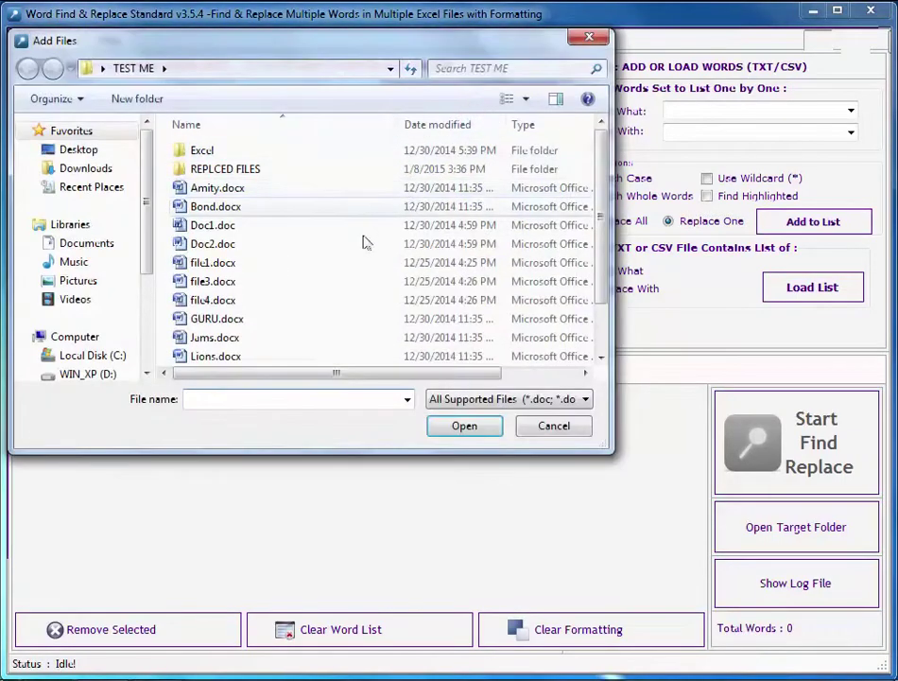
{"action": "left_click", "coordinate": [299, 255]}
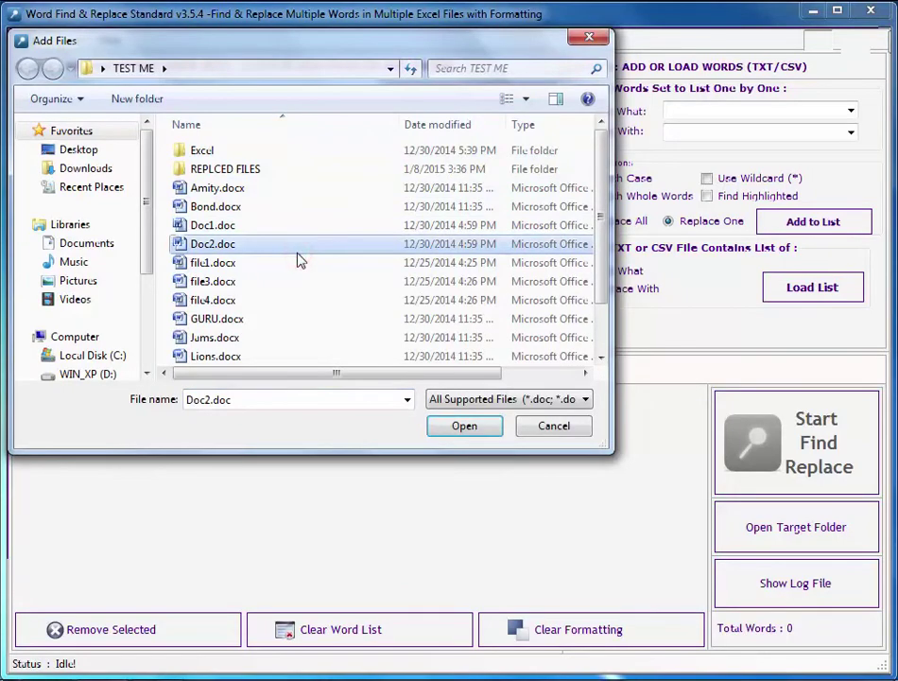
{"action": "key", "text": "ctrl+a"}
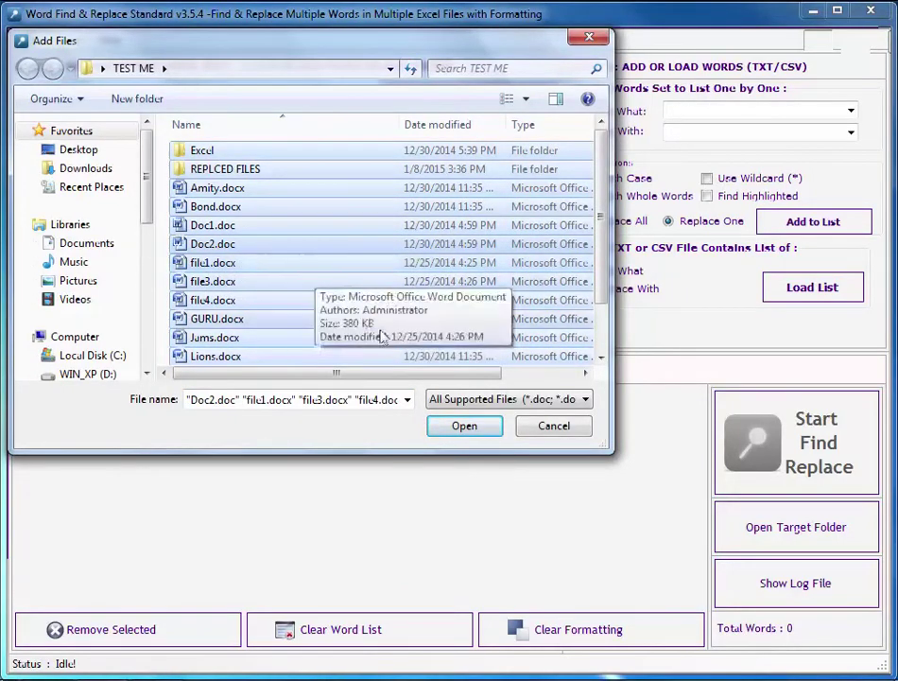
{"action": "left_click", "coordinate": [457, 428]}
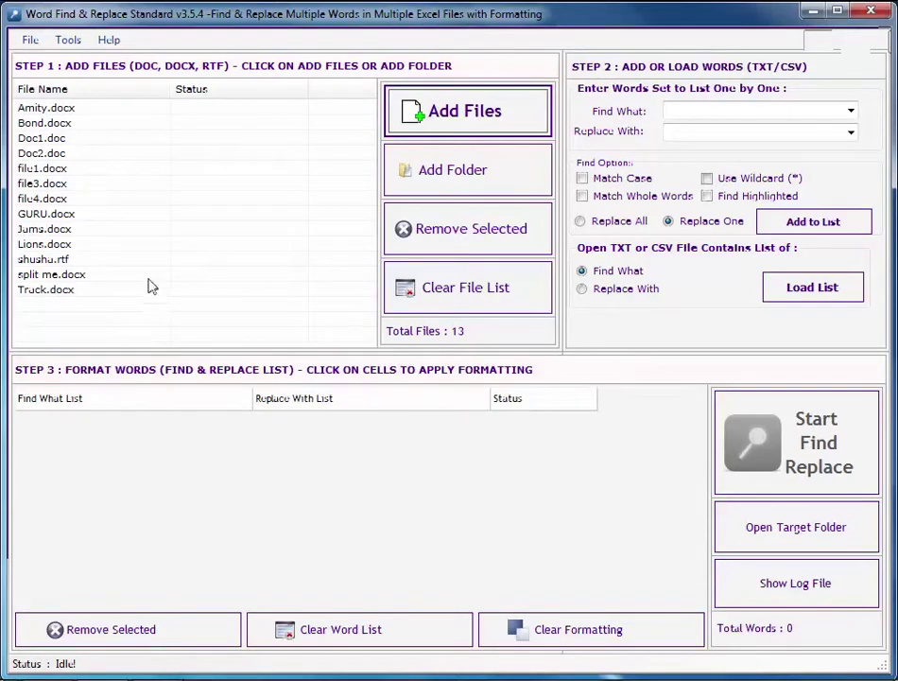
{"action": "left_click", "coordinate": [464, 304]}
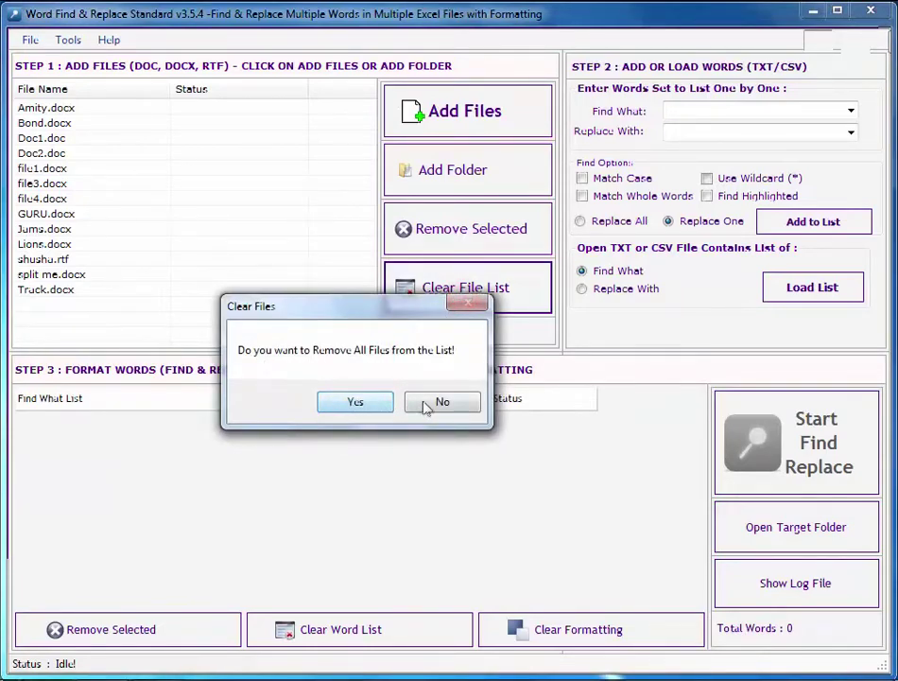
{"action": "left_click", "coordinate": [356, 403]}
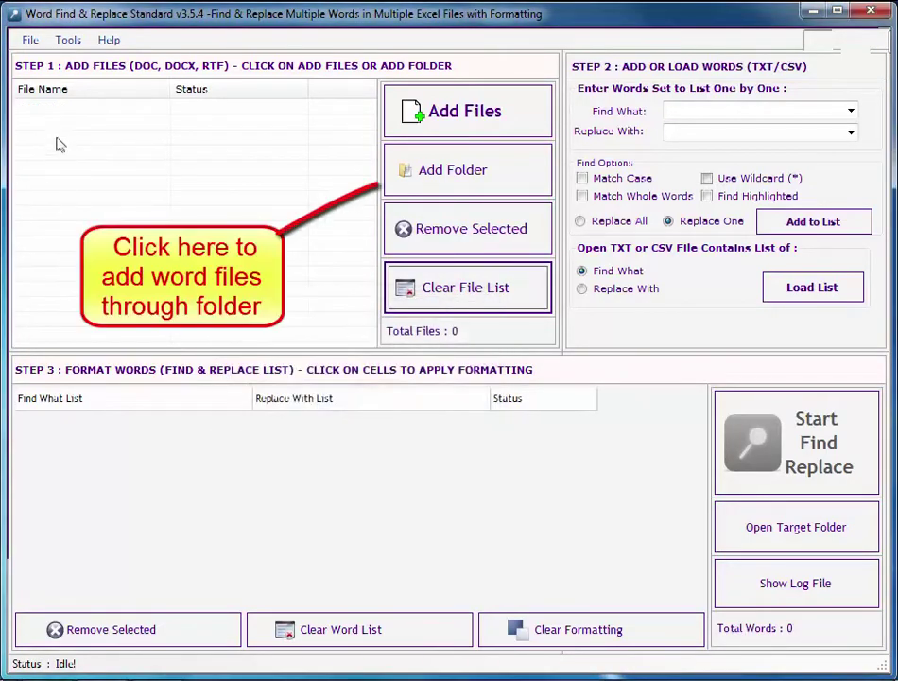
- Choose the TEST ME desktop folder as the source for adding files
{"action": "left_click", "coordinate": [469, 186]}
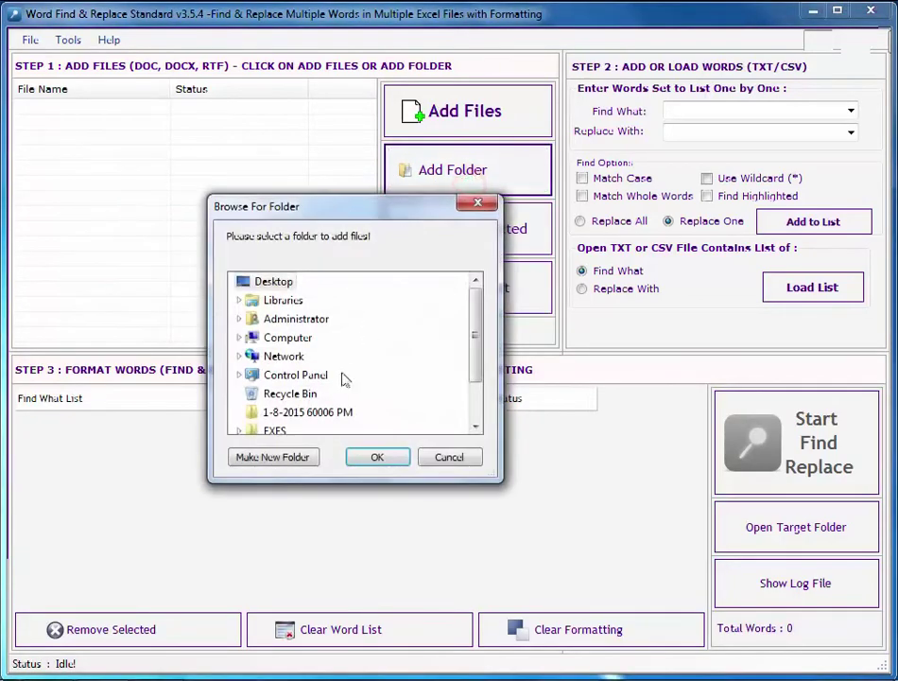
{"action": "left_click_drag", "start_coordinate": [478, 355], "coordinate": [477, 387]}
{"action": "left_click", "coordinate": [286, 414]}
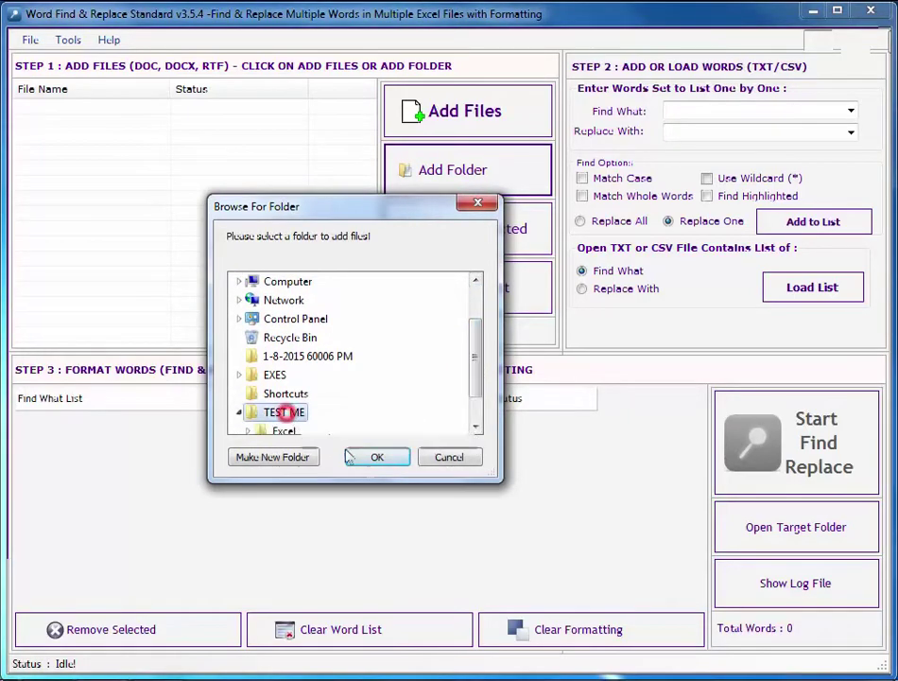
{"action": "left_click", "coordinate": [377, 457]}
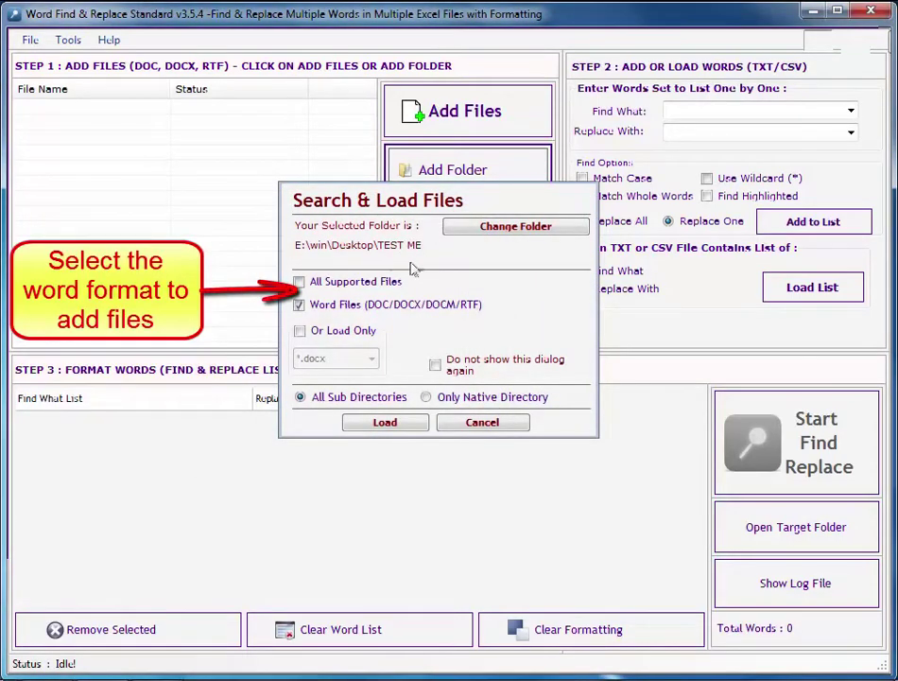
- Try the All Supported Files filter and the Load Only filter with *.dot, *.rtf and *.doc
{"action": "left_click", "coordinate": [299, 282]}
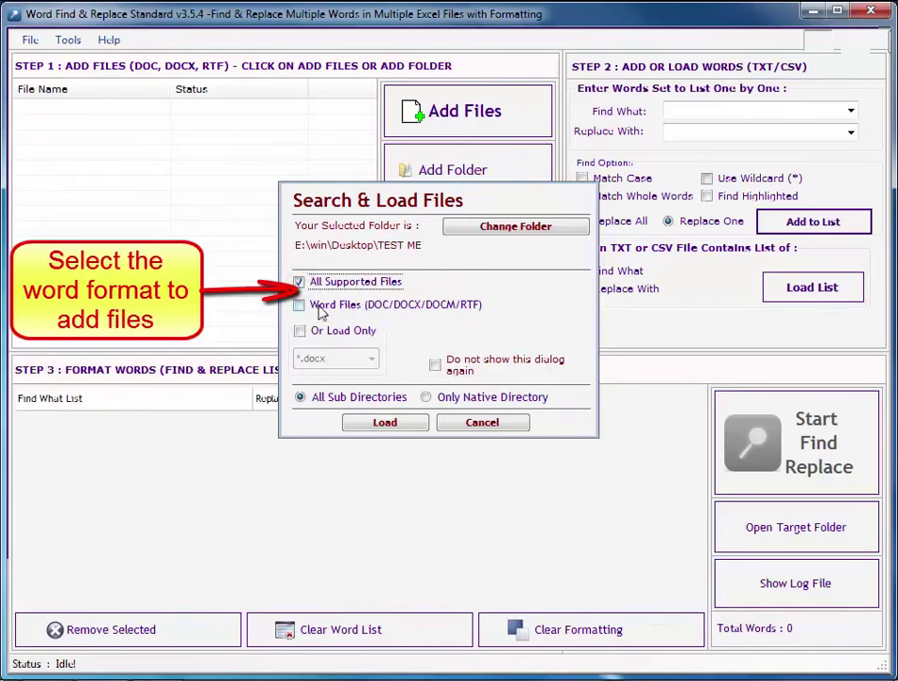
{"action": "left_click", "coordinate": [300, 332]}
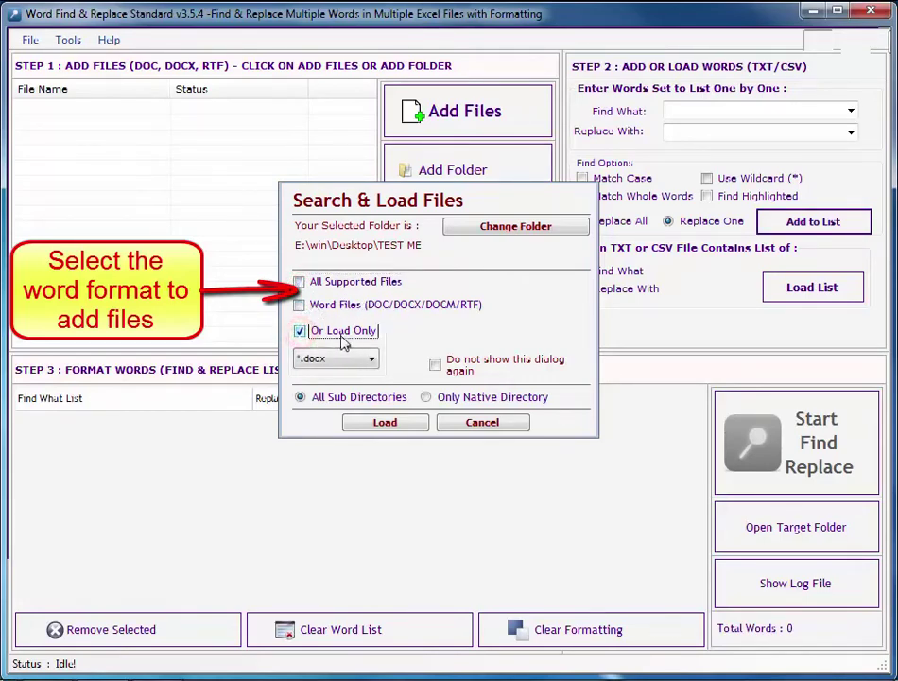
{"action": "left_click", "coordinate": [374, 361]}
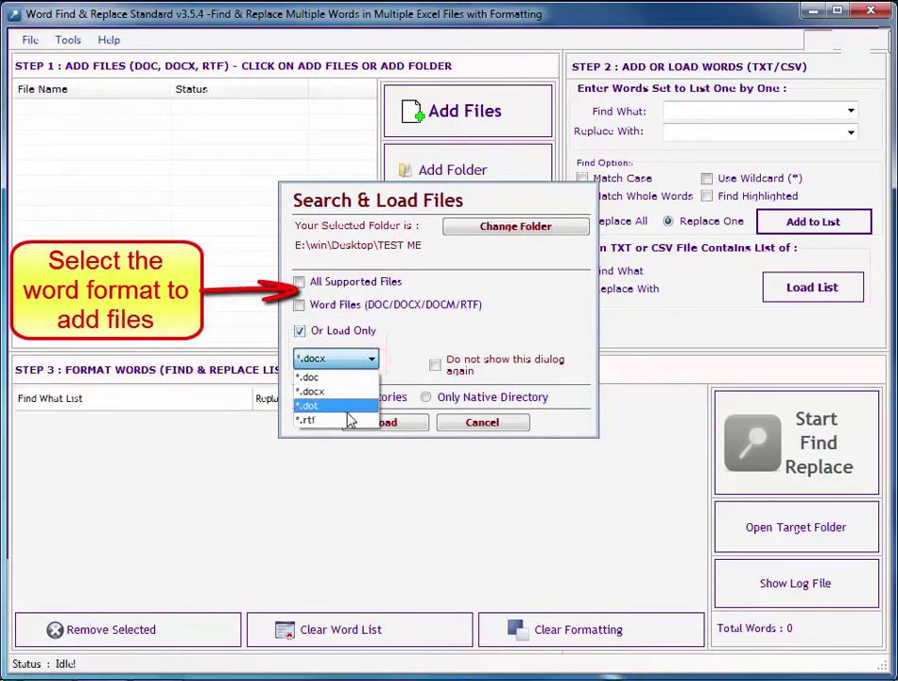
{"action": "left_click", "coordinate": [355, 405]}
{"action": "left_click", "coordinate": [375, 362]}
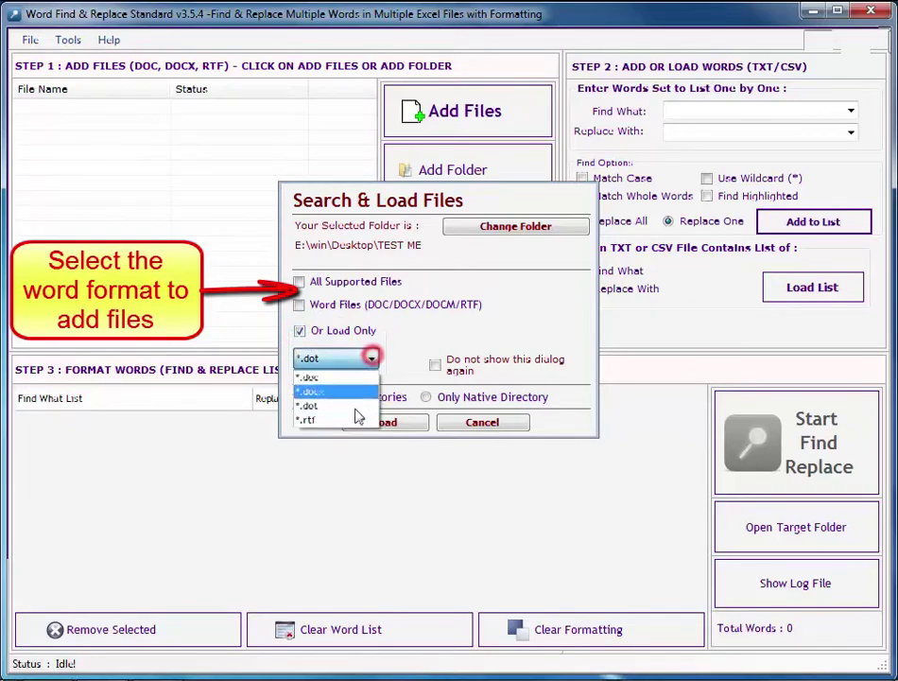
{"action": "left_click", "coordinate": [351, 422]}
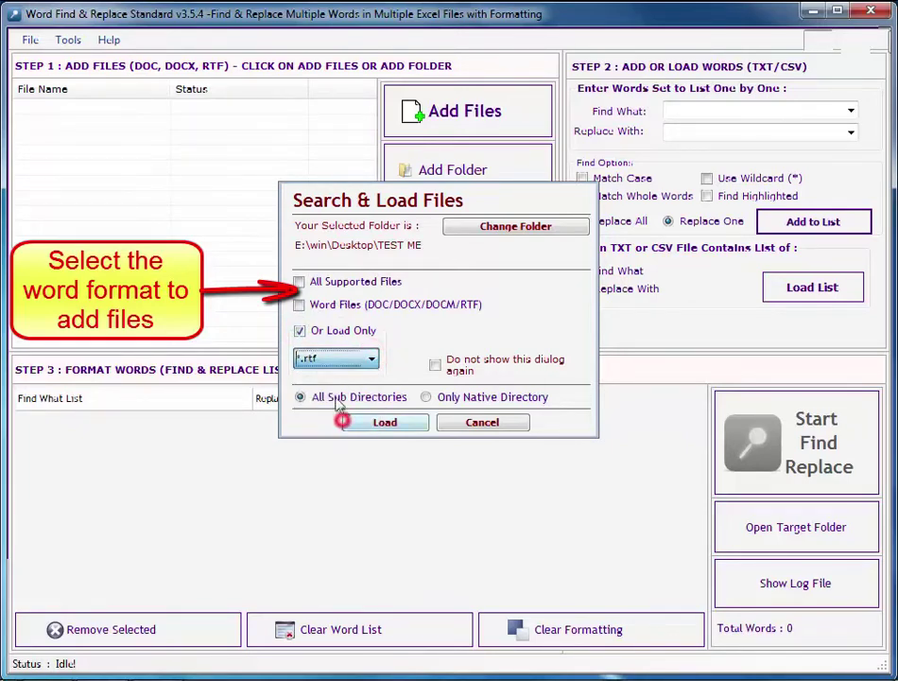
{"action": "left_click", "coordinate": [373, 359]}
{"action": "left_click", "coordinate": [351, 377]}
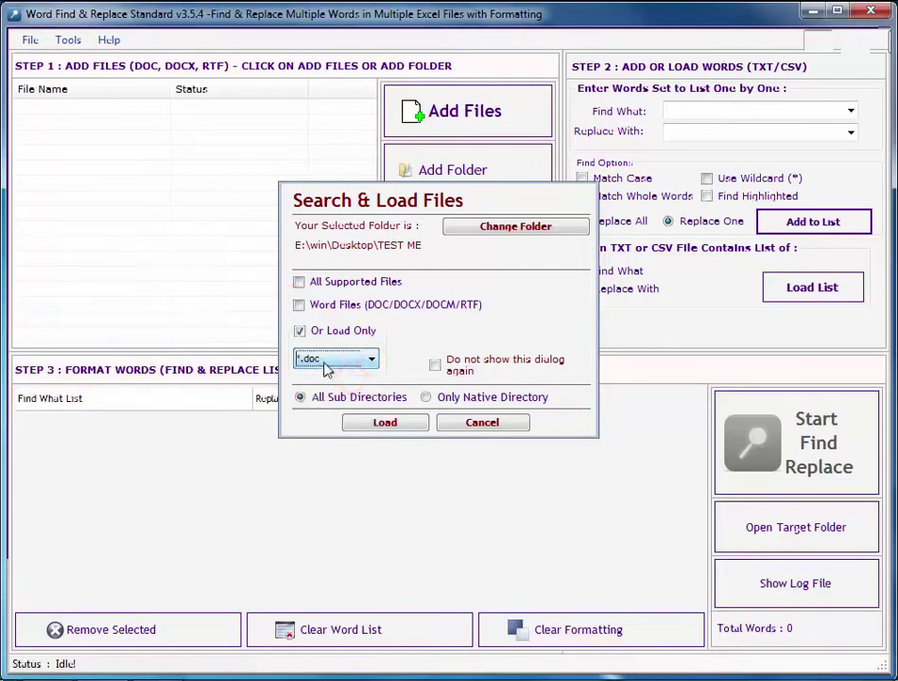
- Load the folder's files using the Word Files (DOC/DOCX/DOCM/RTF) filter
{"action": "left_click", "coordinate": [299, 306]}
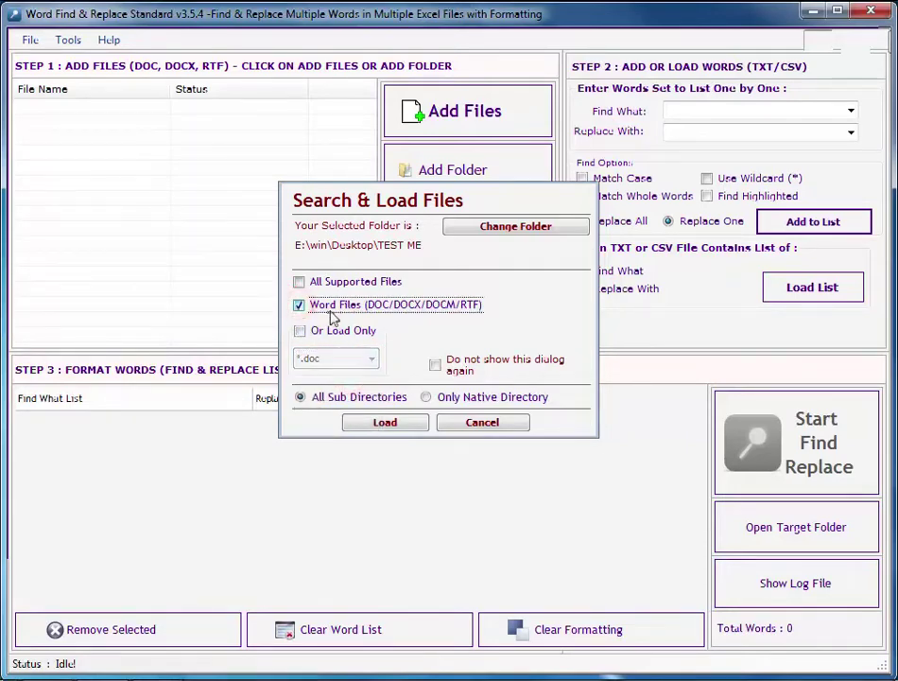
{"action": "left_click", "coordinate": [375, 306]}
{"action": "left_click", "coordinate": [402, 307]}
{"action": "left_click", "coordinate": [437, 309]}
{"action": "left_click", "coordinate": [470, 310]}
{"action": "left_click", "coordinate": [386, 423]}
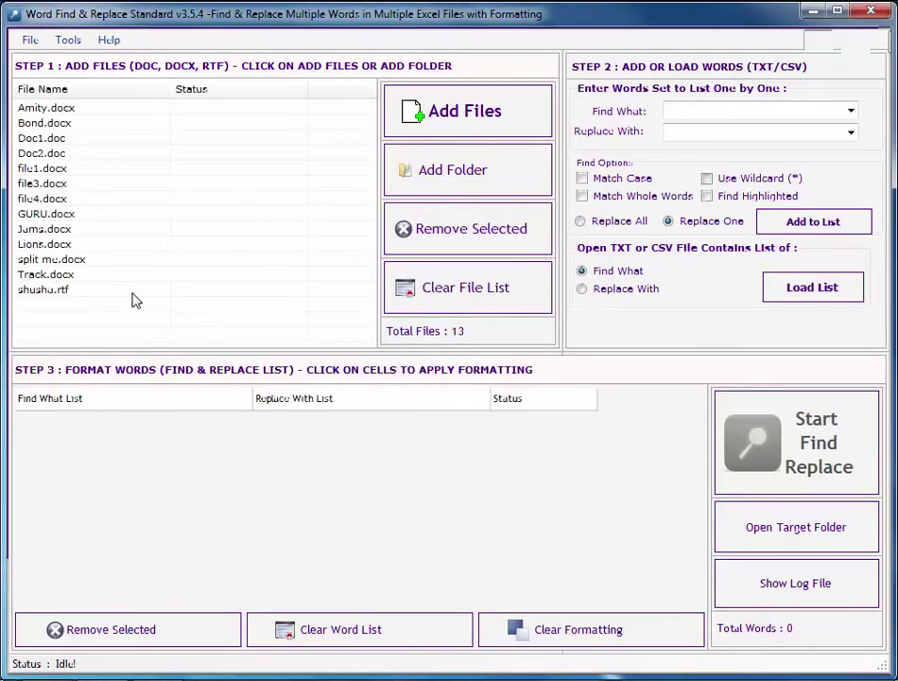
- Remove Lions.docx, file4.docx, file3.docx, Doc2.doc and Bond.docx from the file list
{"action": "left_click", "coordinate": [72, 244]}
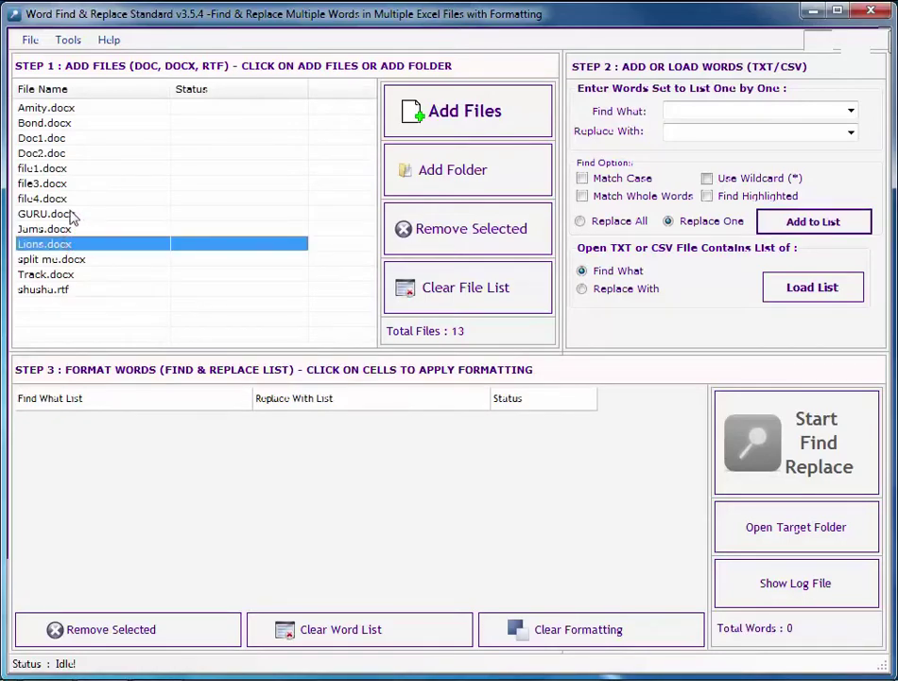
{"action": "left_click", "coordinate": [70, 199], "text": "ctrl"}
{"action": "left_click", "coordinate": [70, 183], "text": "ctrl"}
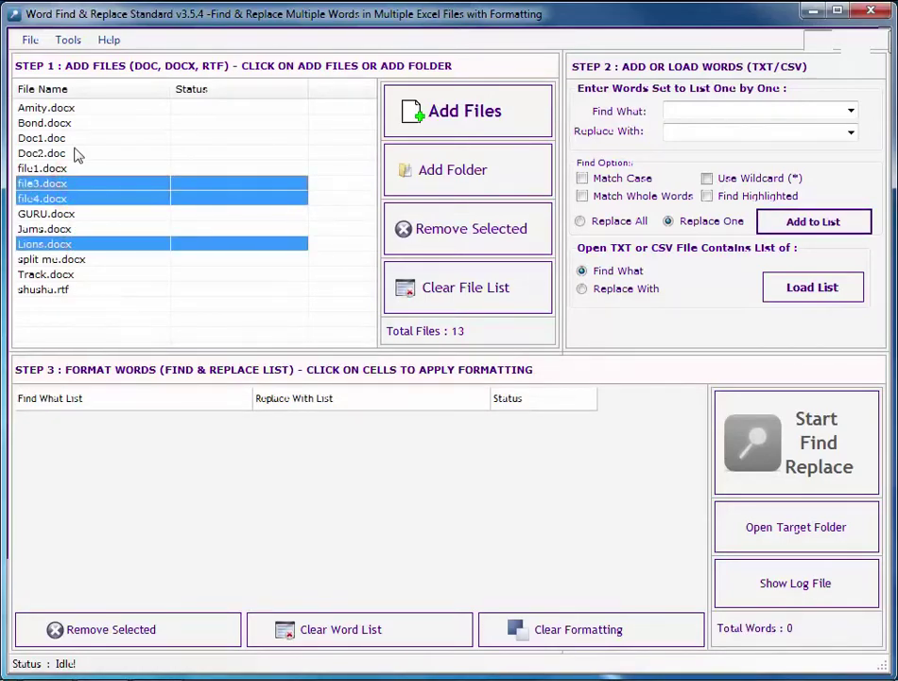
{"action": "left_click", "coordinate": [73, 151], "text": "ctrl"}
{"action": "left_click", "coordinate": [74, 139], "text": "ctrl"}
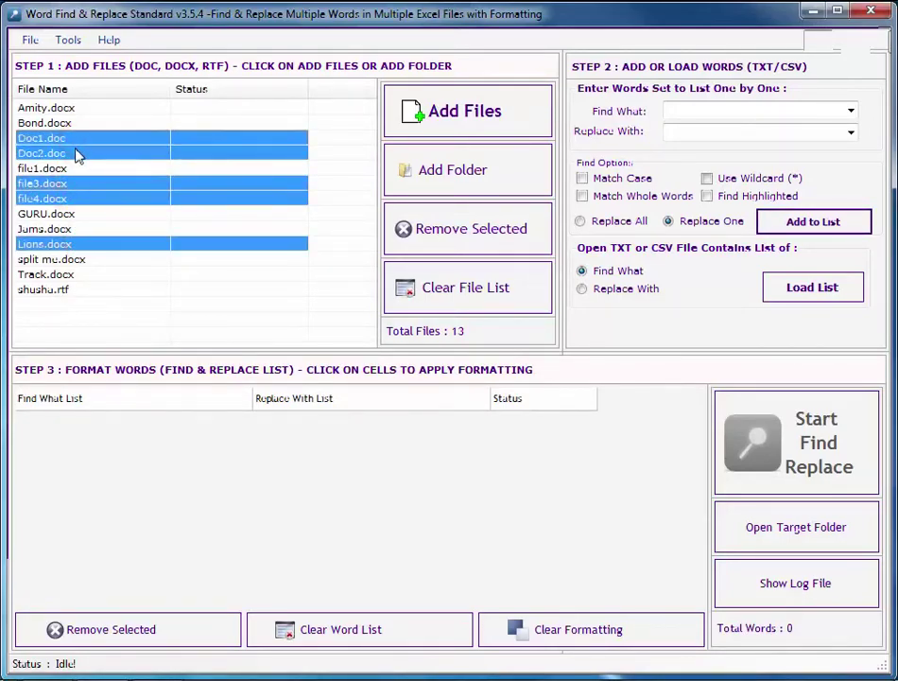
{"action": "left_click", "coordinate": [80, 140], "text": "ctrl"}
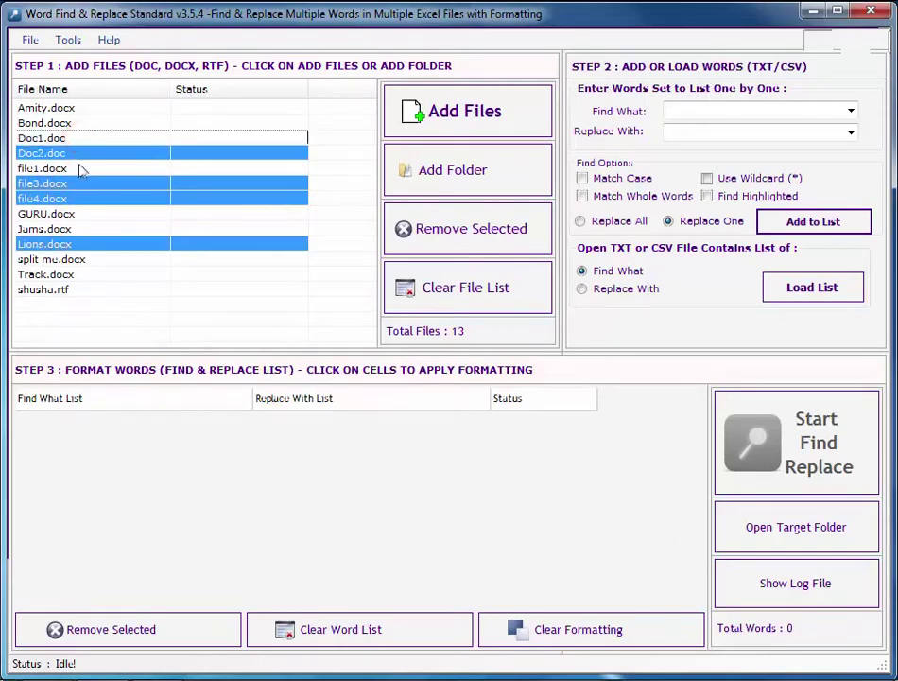
{"action": "left_click", "coordinate": [80, 124], "text": "ctrl"}
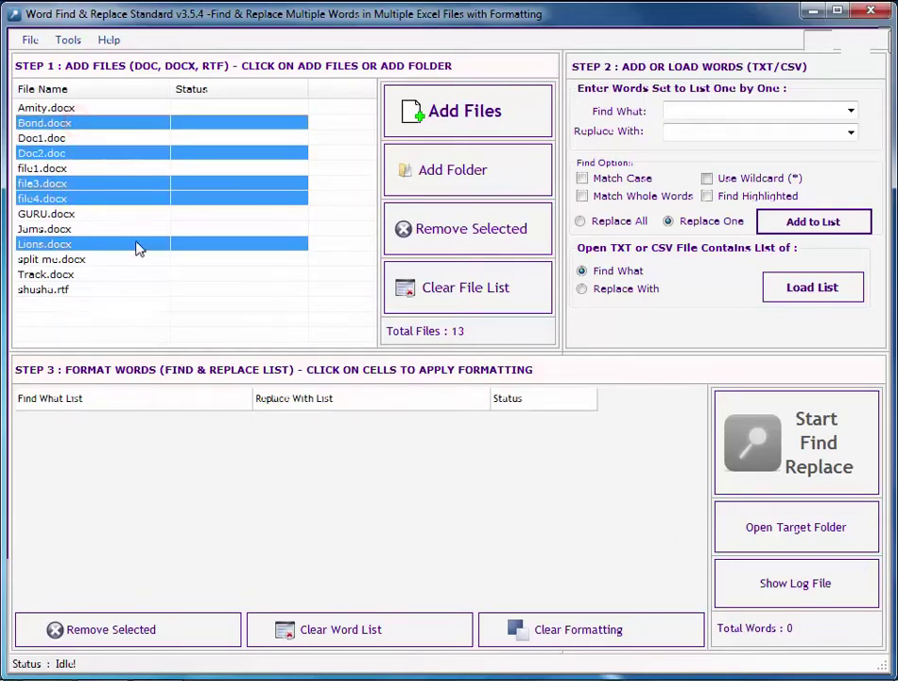
{"action": "left_click", "coordinate": [468, 246]}
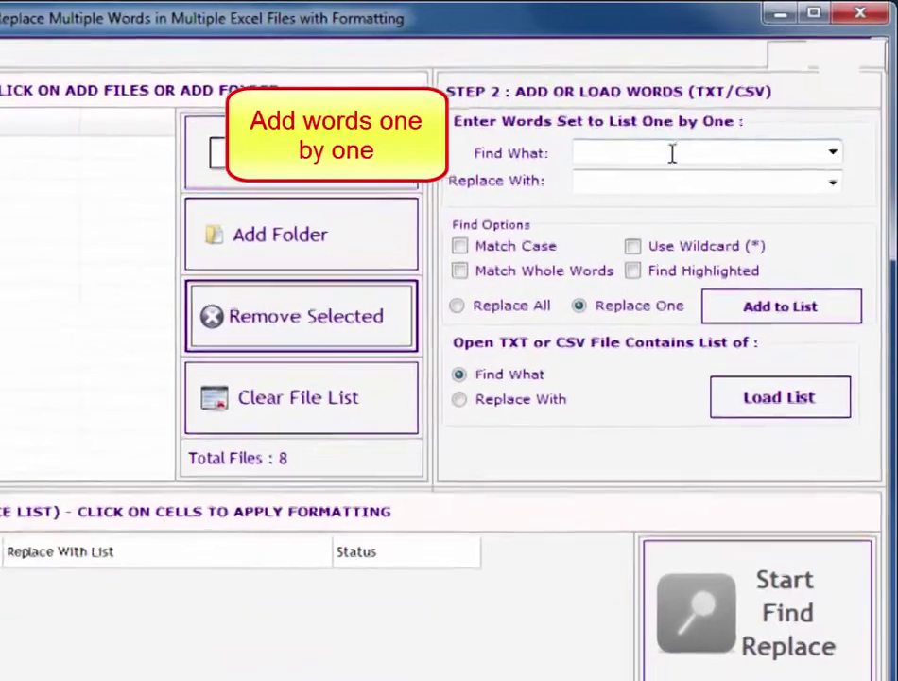
- Enter "in" as the word to find and "into" as its replacement
{"action": "left_click", "coordinate": [672, 153]}
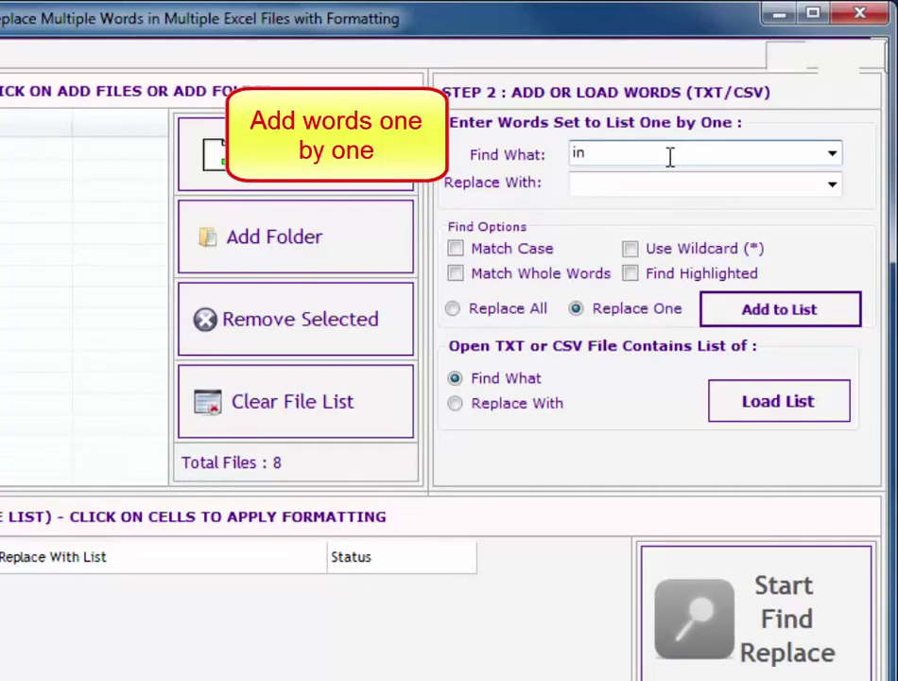
{"action": "left_click", "coordinate": [628, 185]}
{"action": "type", "text": "i"}
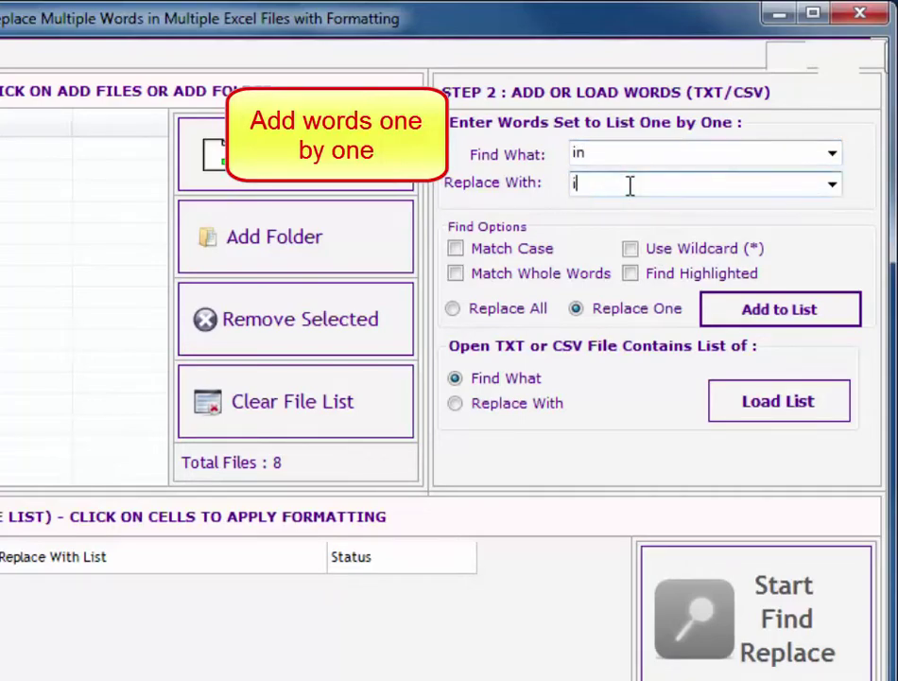
{"action": "type", "text": "nt"}
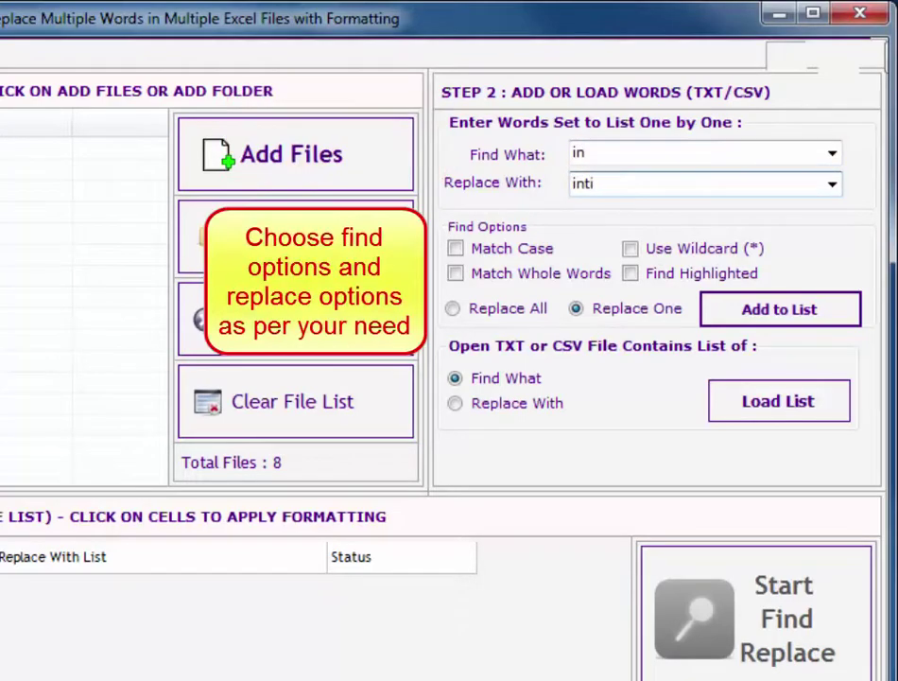
{"action": "type", "text": "o"}
- Enable Match Case, Match Whole Words and Replace All, and add the word pair to the list
{"action": "left_click", "coordinate": [456, 249]}
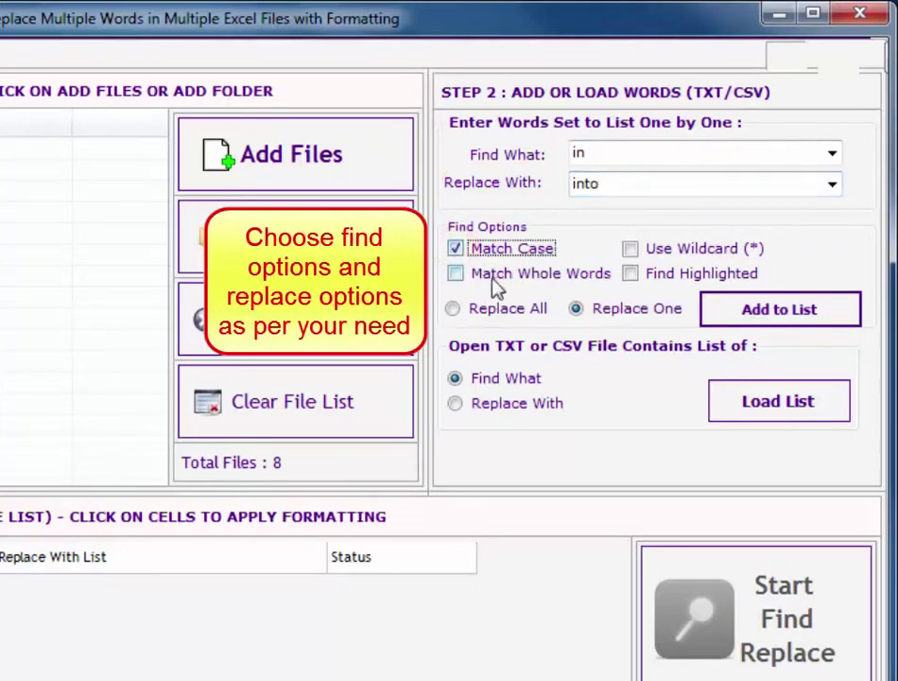
{"action": "left_click", "coordinate": [457, 273]}
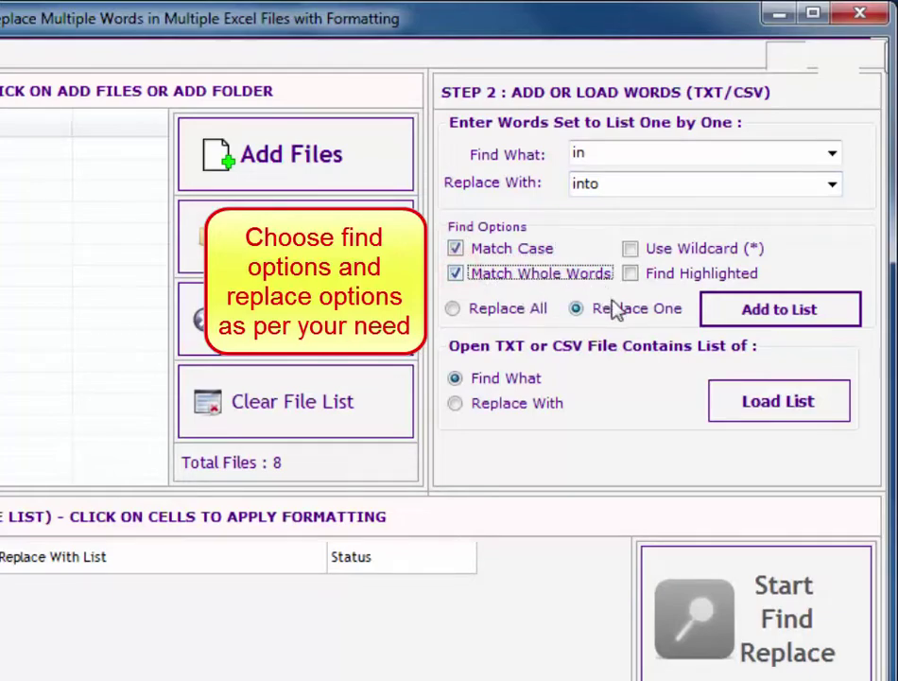
{"action": "left_click", "coordinate": [453, 312]}
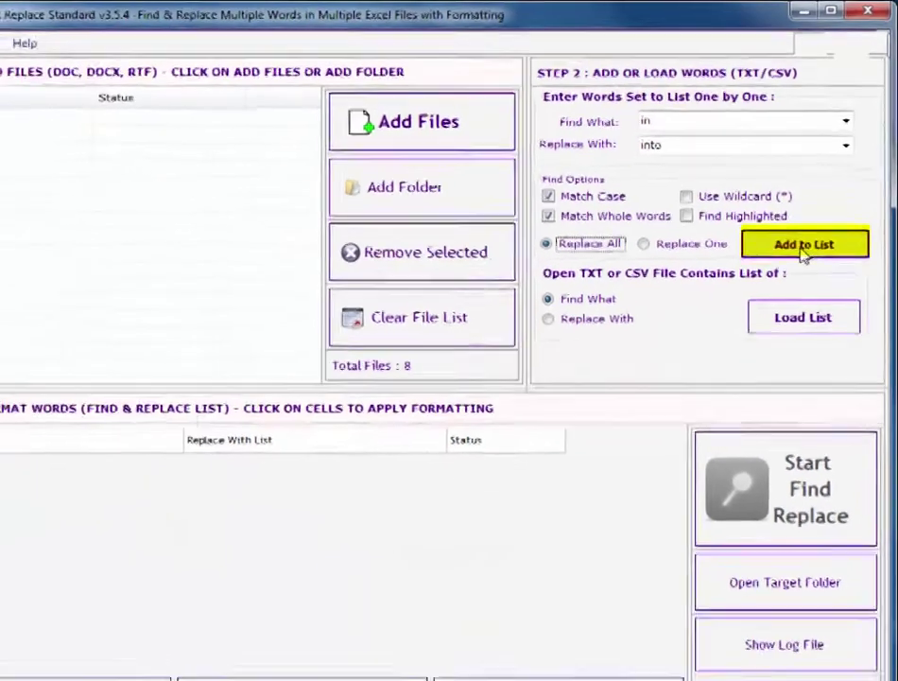
{"action": "left_click", "coordinate": [752, 314]}
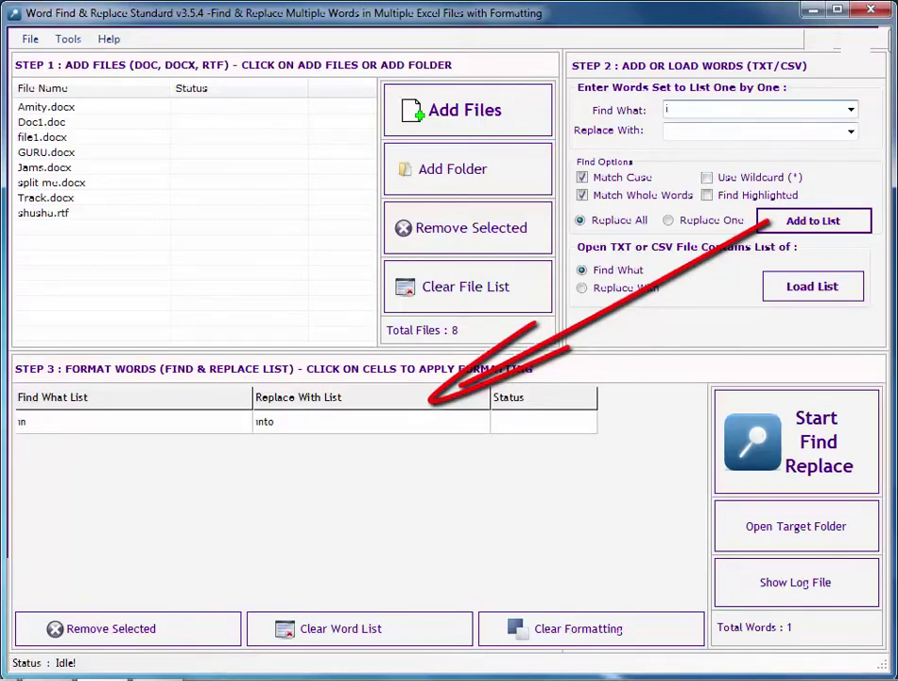
- Add two more find-and-replace pairs to the word list: "is" with "are" and "He" with "She"
{"action": "type", "text": "s"}
{"action": "left_click", "coordinate": [702, 129]}
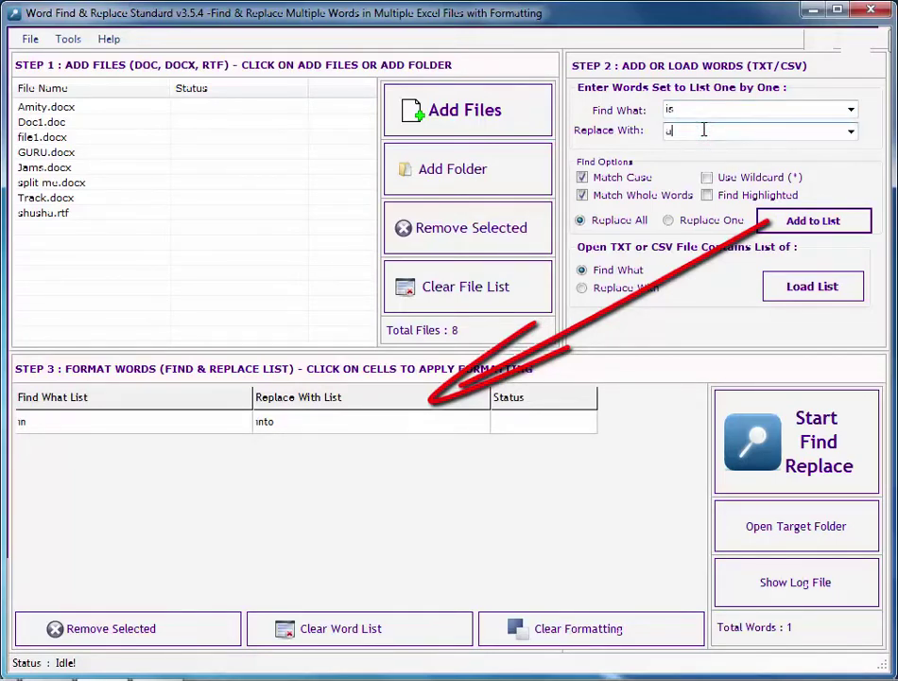
{"action": "left_click", "coordinate": [821, 227]}
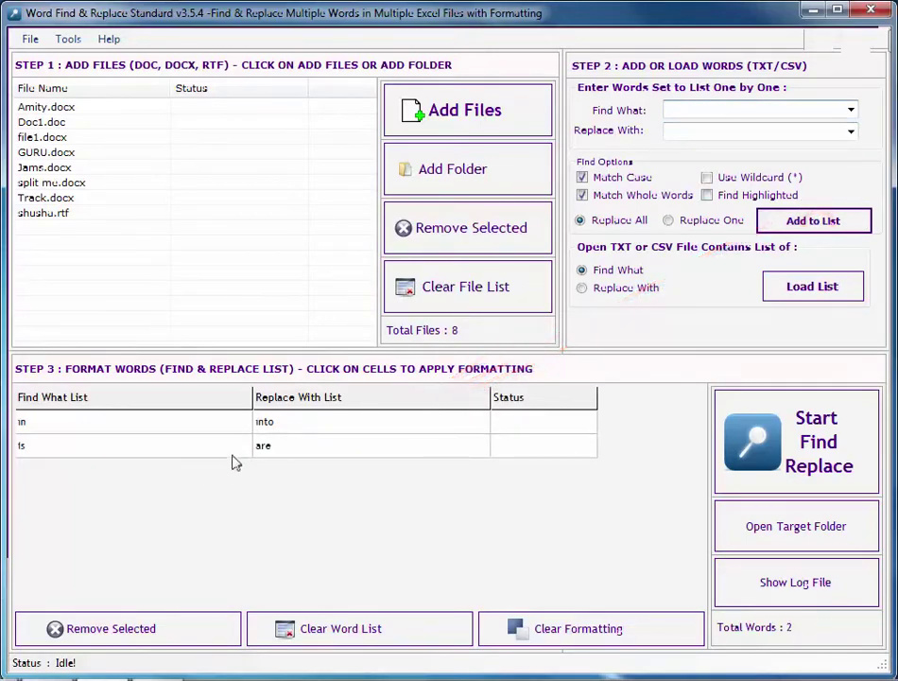
{"action": "left_click", "coordinate": [695, 131]}
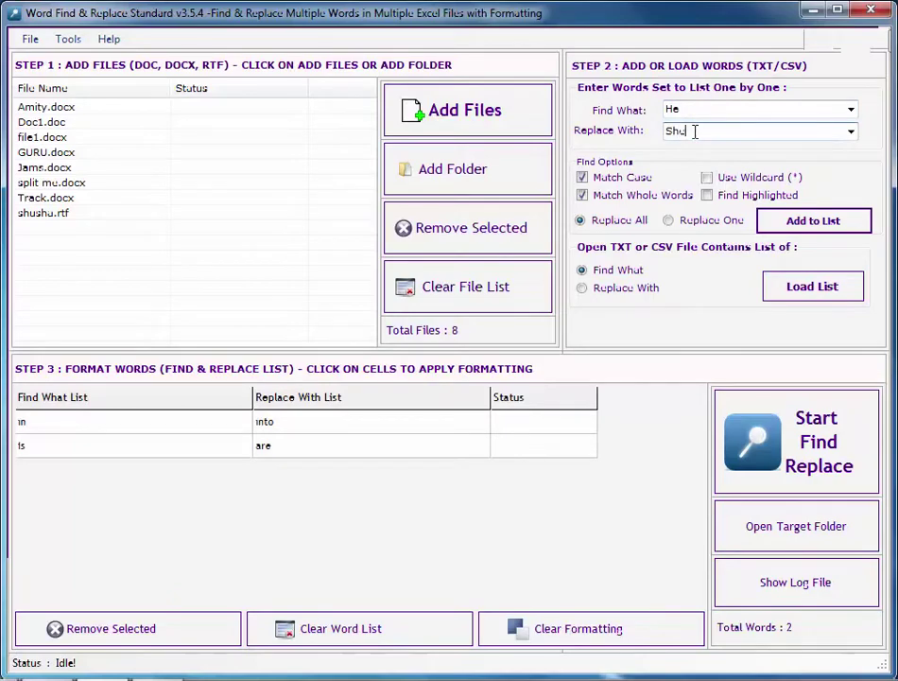
{"action": "left_click", "coordinate": [799, 220]}
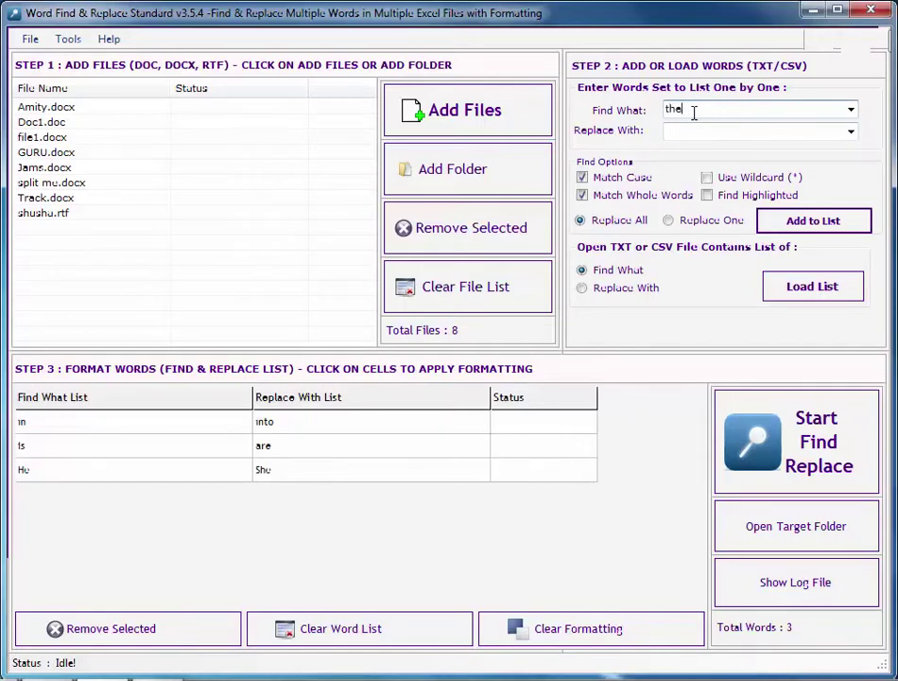
- Add the find-and-replace pair "them" with "they" to the word list
{"action": "left_click", "coordinate": [700, 133]}
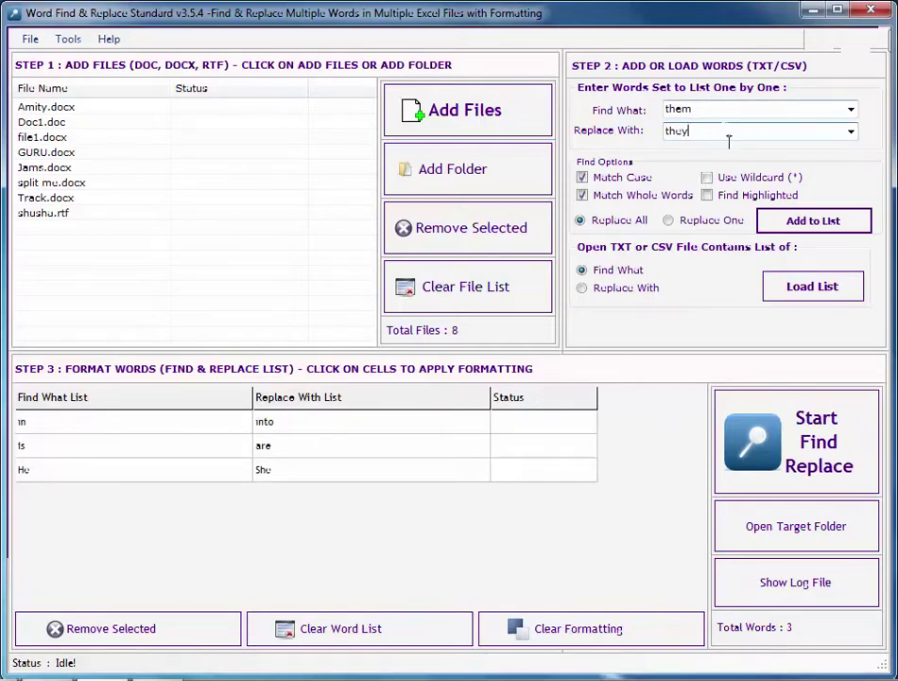
{"action": "left_click", "coordinate": [810, 220]}
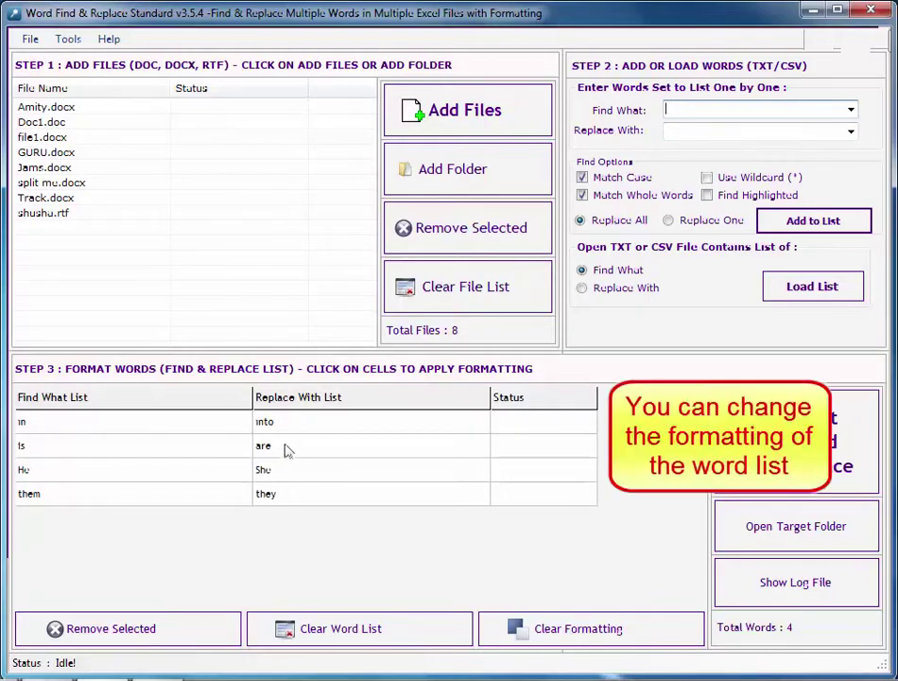
- Format the replacement word "into" as bold, standard red text with font size 10
{"action": "left_click", "coordinate": [333, 421]}
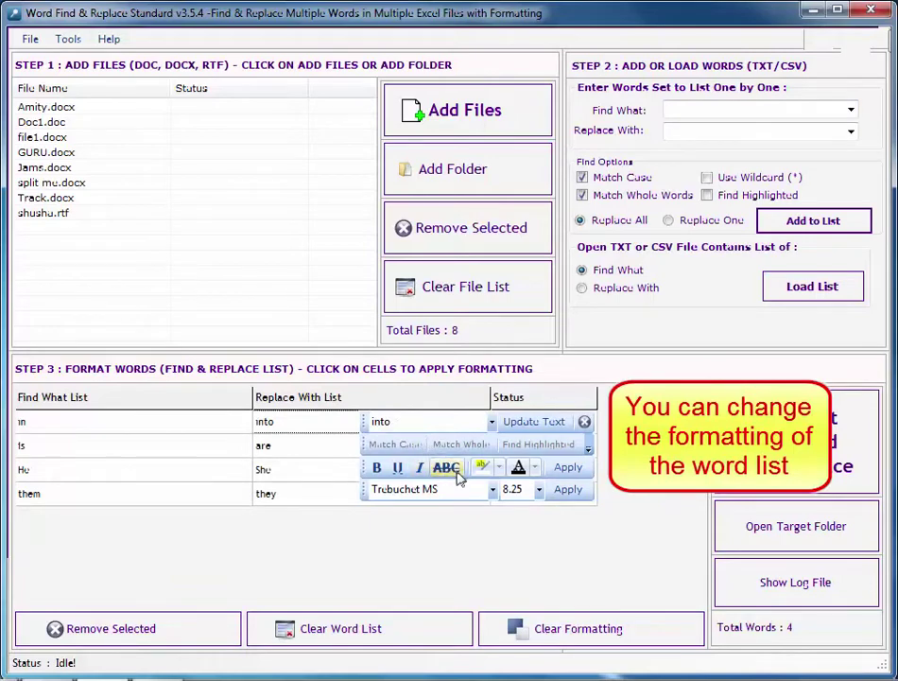
{"action": "left_click", "coordinate": [535, 469]}
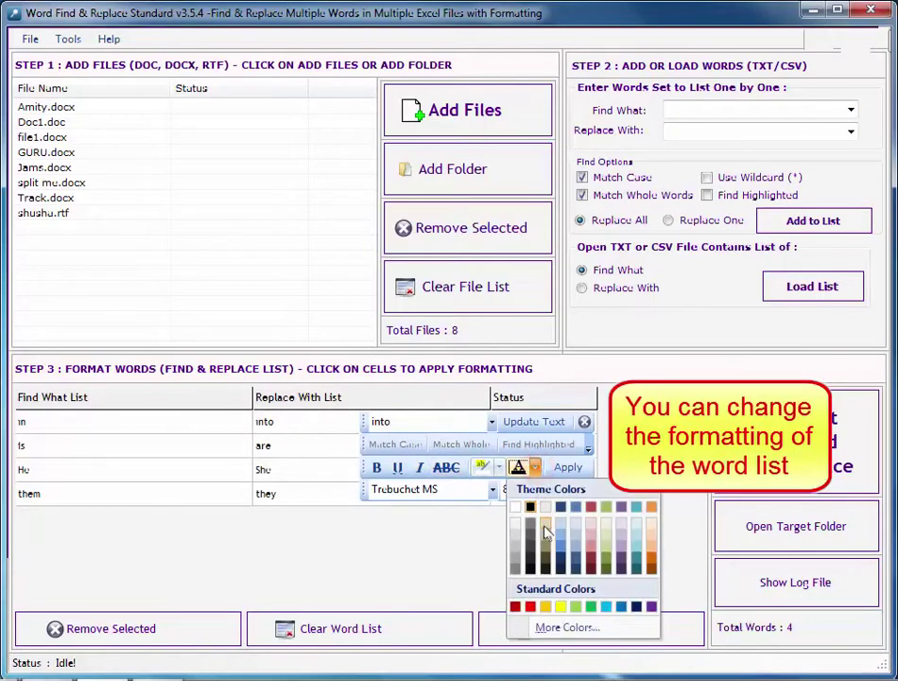
{"action": "left_click", "coordinate": [531, 607]}
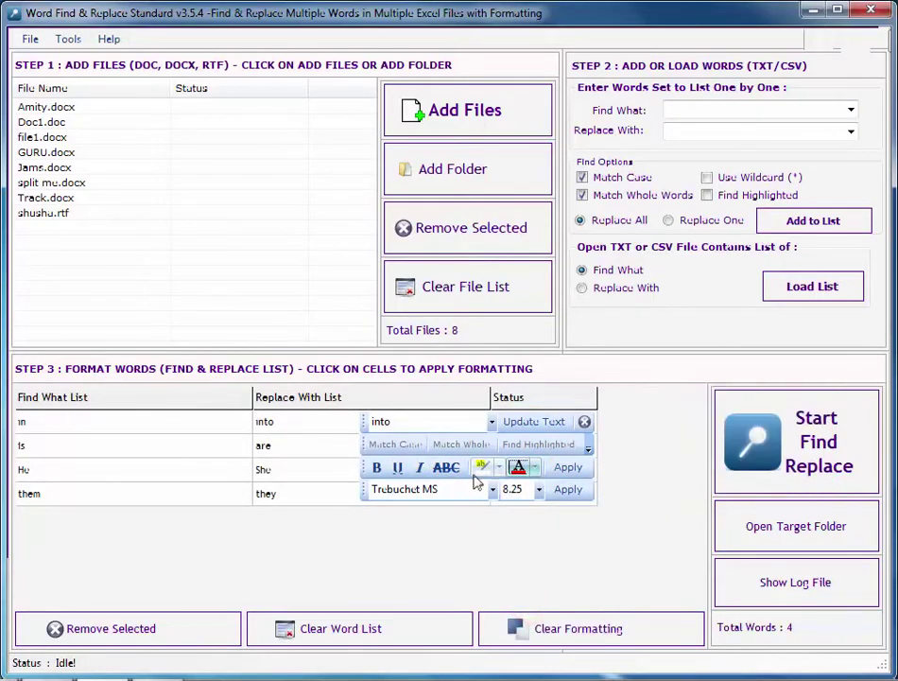
{"action": "left_click", "coordinate": [379, 468]}
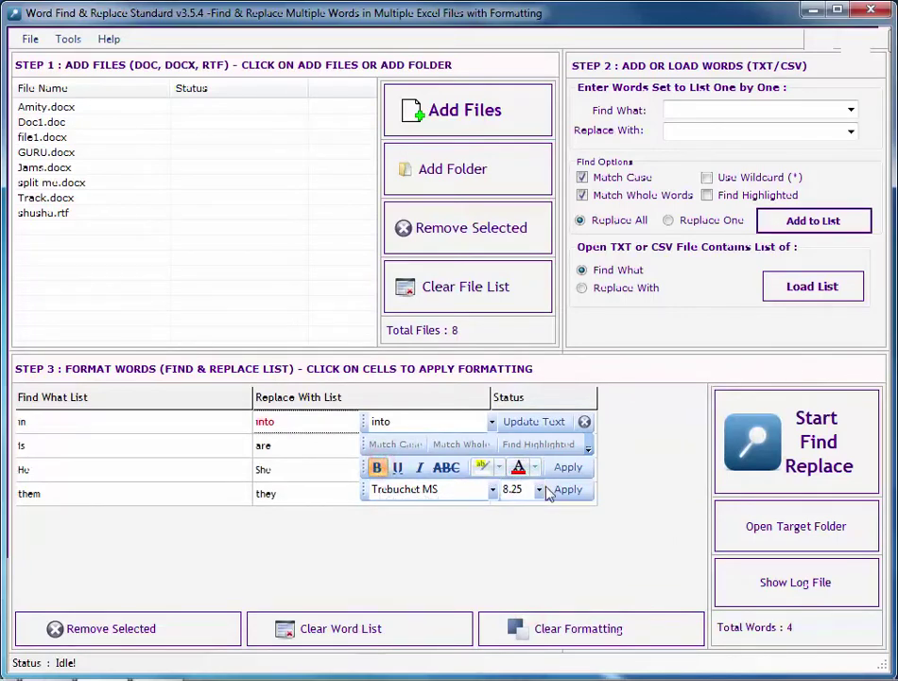
{"action": "left_click", "coordinate": [540, 492]}
{"action": "left_click", "coordinate": [523, 535]}
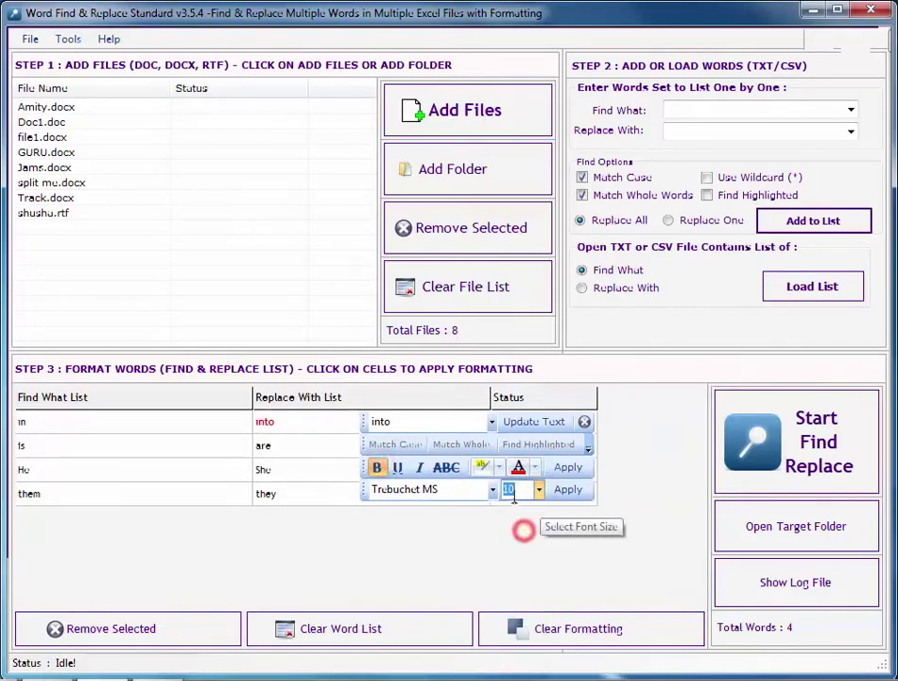
{"action": "left_click", "coordinate": [565, 468]}
{"action": "left_click", "coordinate": [570, 490]}
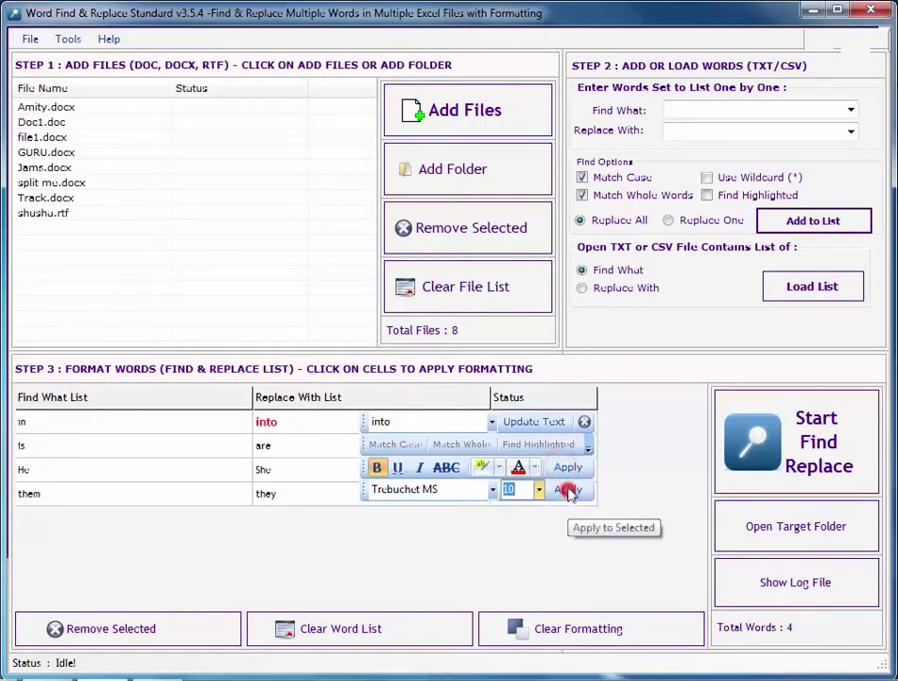
{"action": "left_click", "coordinate": [585, 423]}
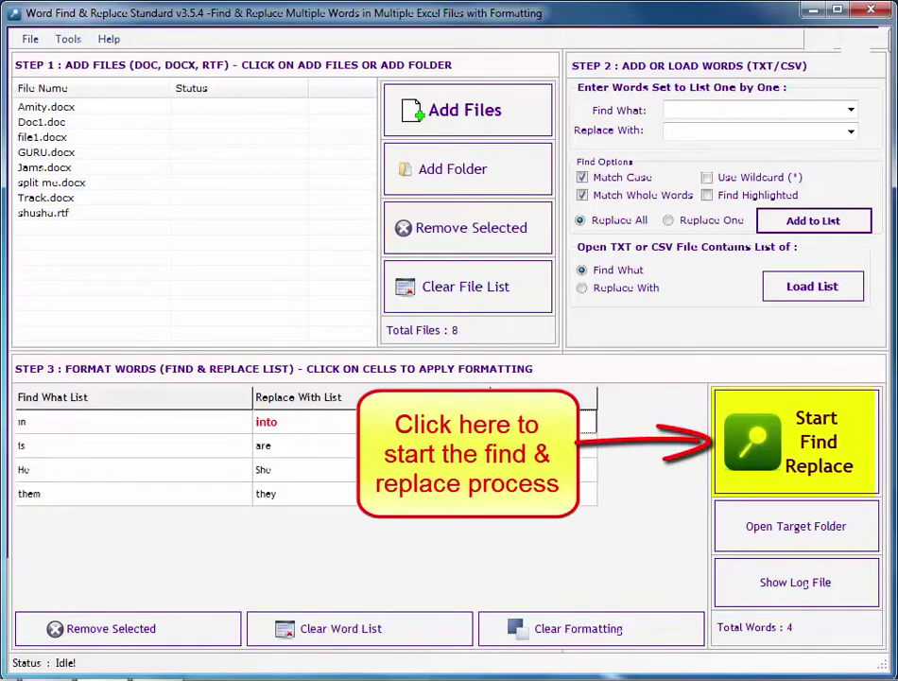
- Begin the find-and-replace run and create a folder "Word Find & replace" inside TEST ME as the destination for processed files
{"action": "left_click", "coordinate": [823, 477]}
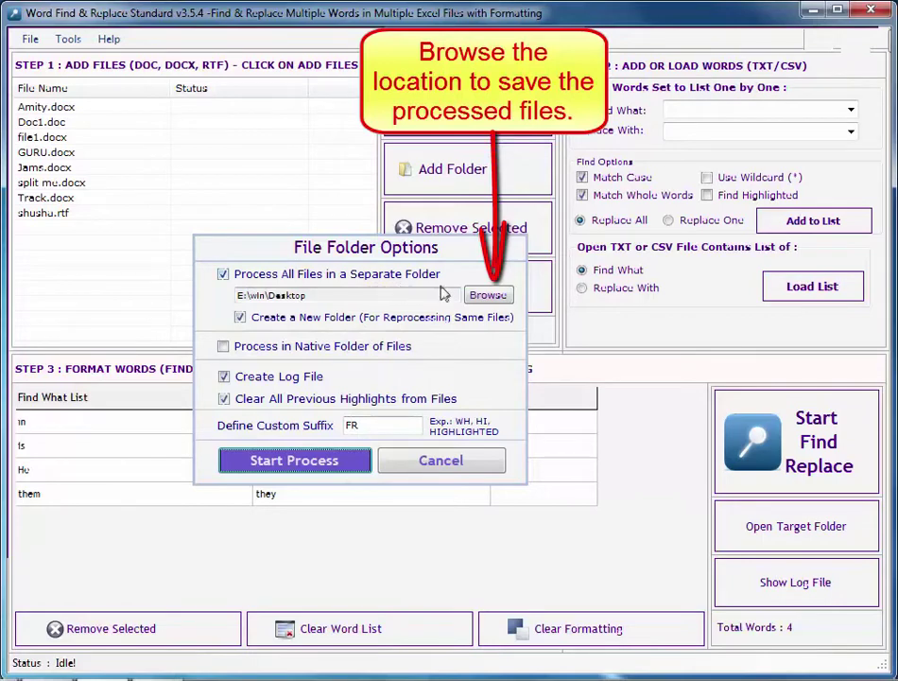
{"action": "left_click", "coordinate": [488, 296]}
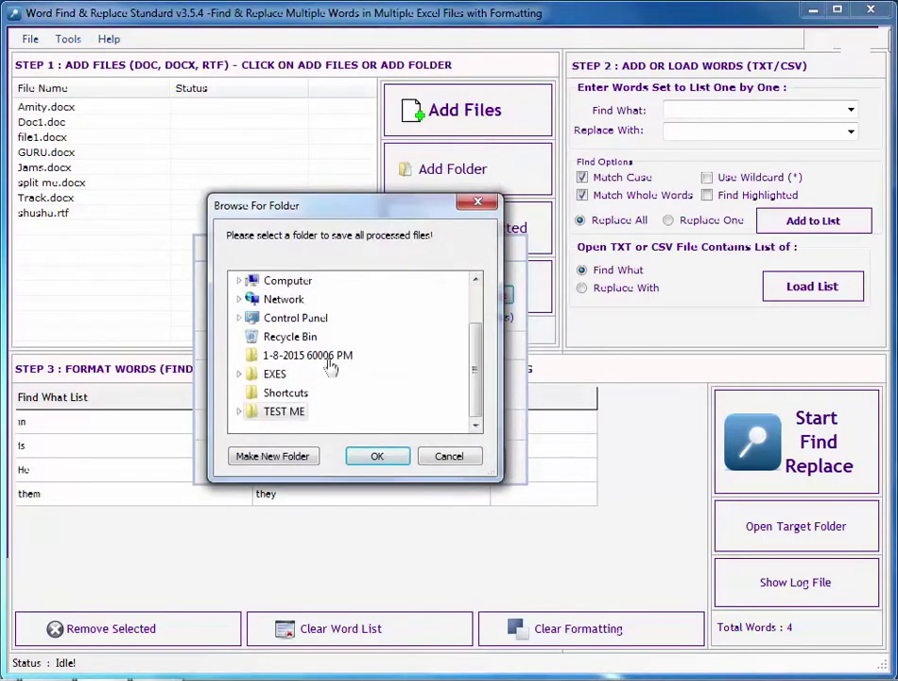
{"action": "left_click", "coordinate": [276, 458]}
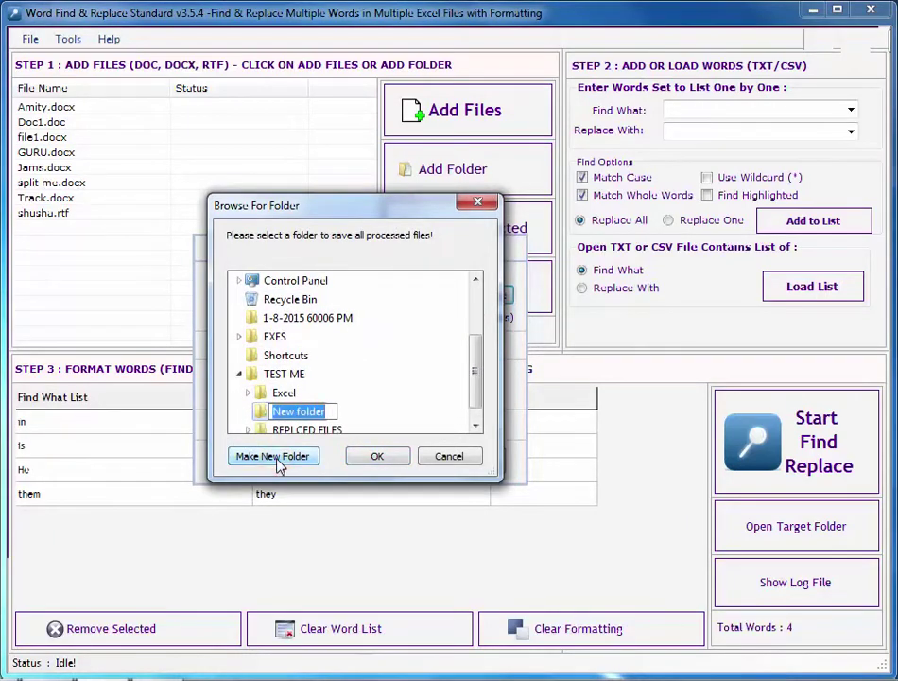
{"action": "type", "text": "Word"}
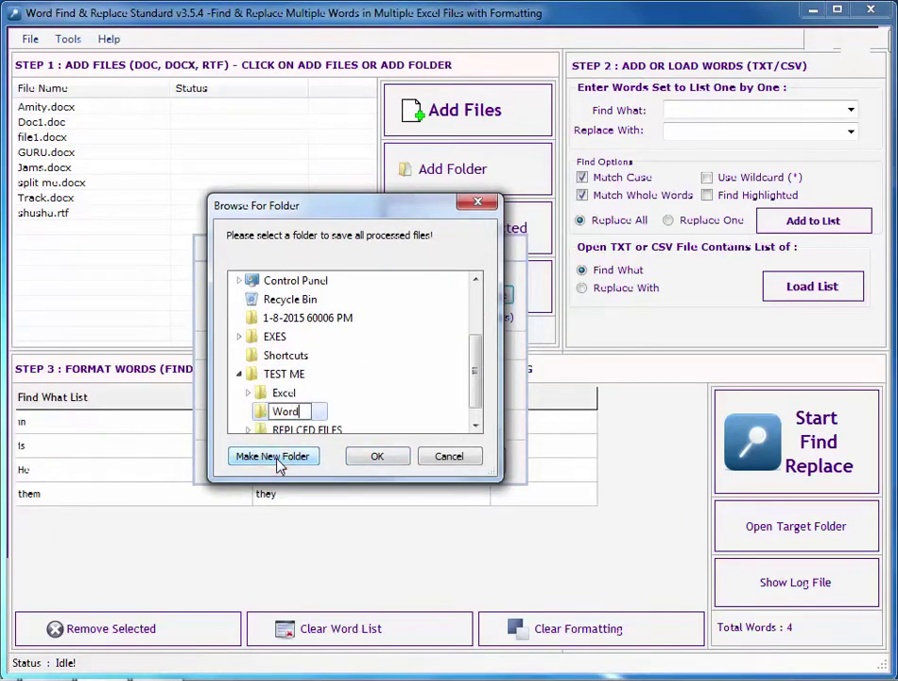
{"action": "type", "text": " Find & re"}
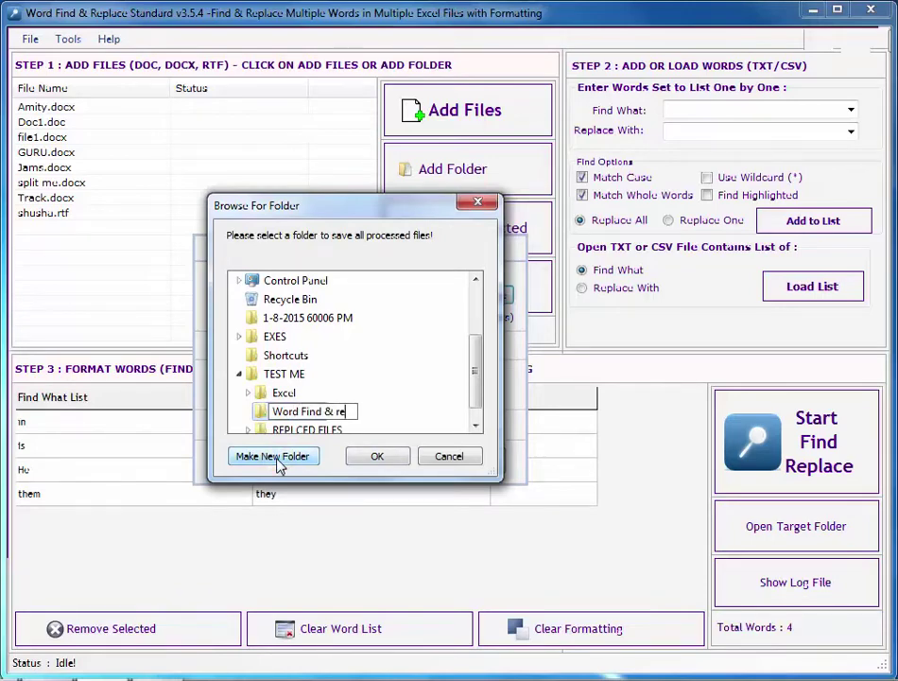
{"action": "type", "text": "place"}
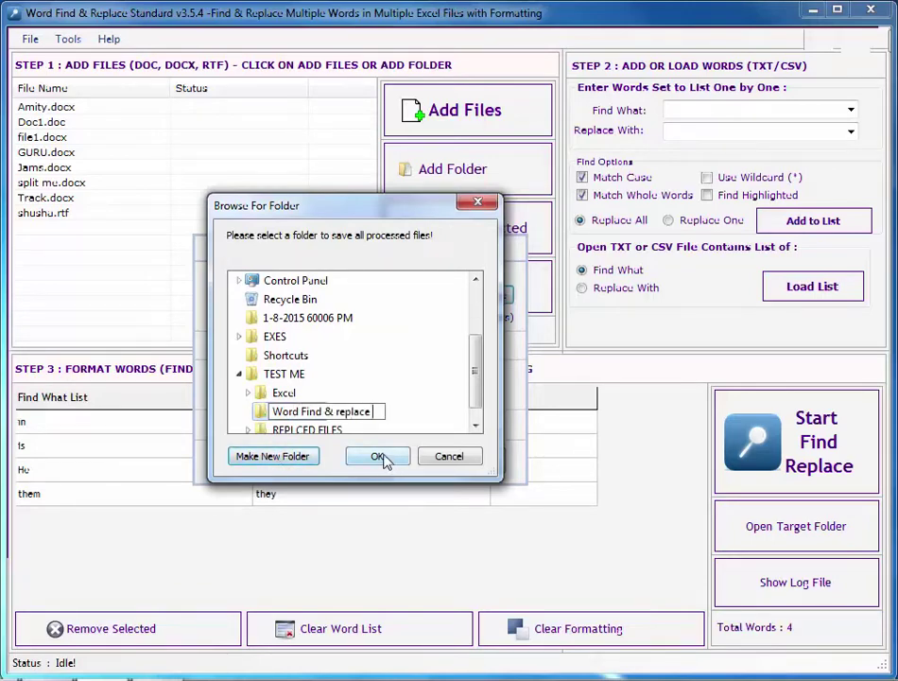
{"action": "key", "text": "Return"}
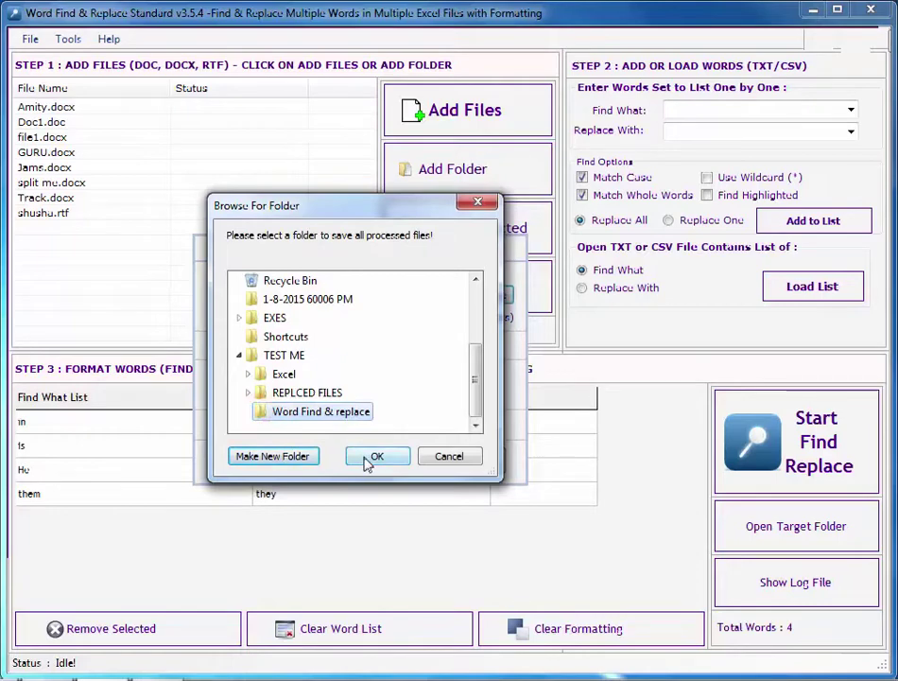
{"action": "left_click", "coordinate": [375, 456]}
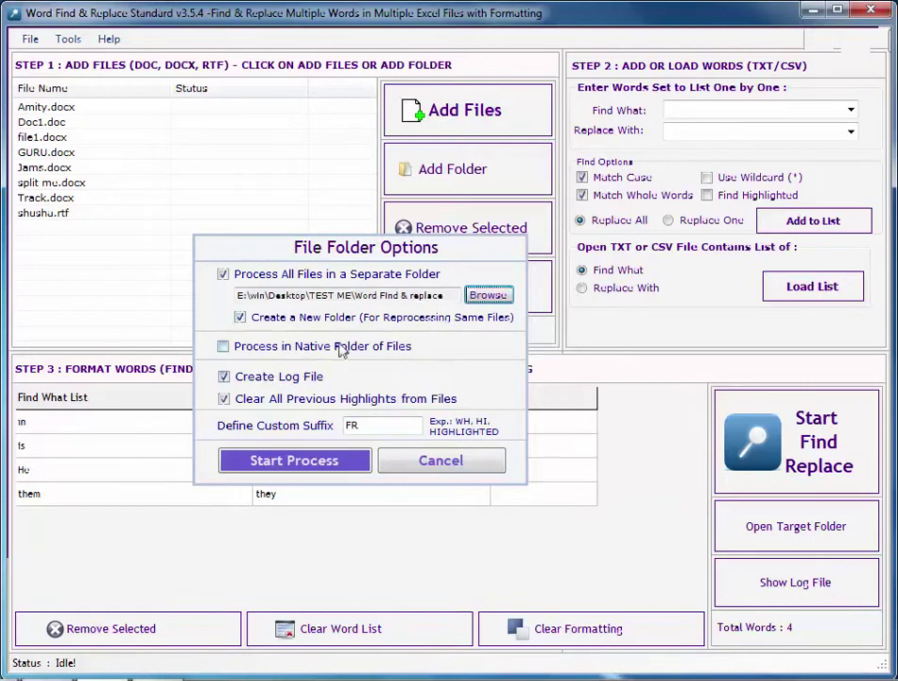
- Clear the custom suffix and start processing the files
{"action": "double_click", "coordinate": [363, 427]}
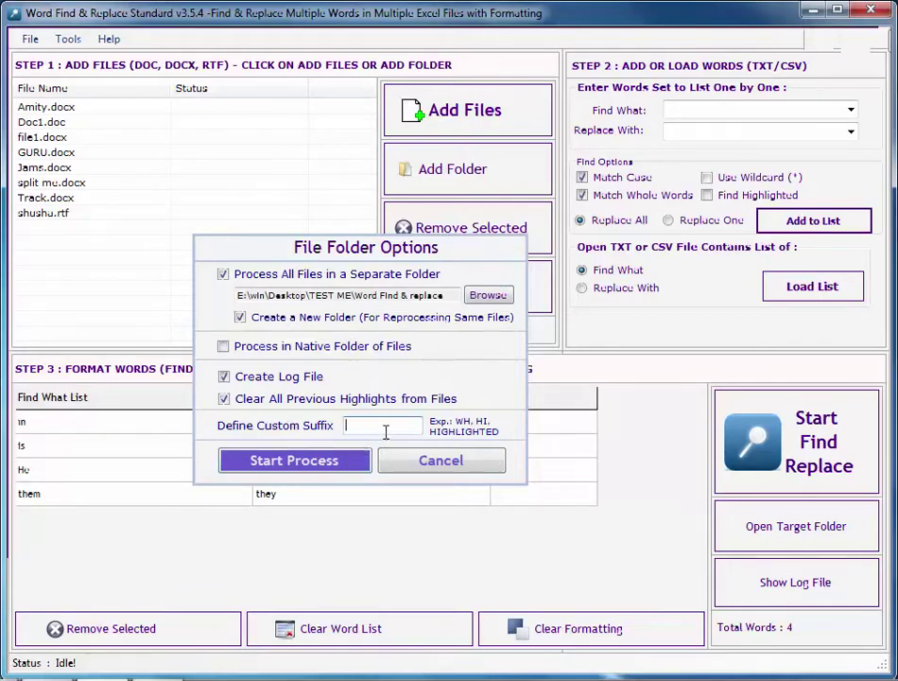
{"action": "left_click", "coordinate": [325, 464]}
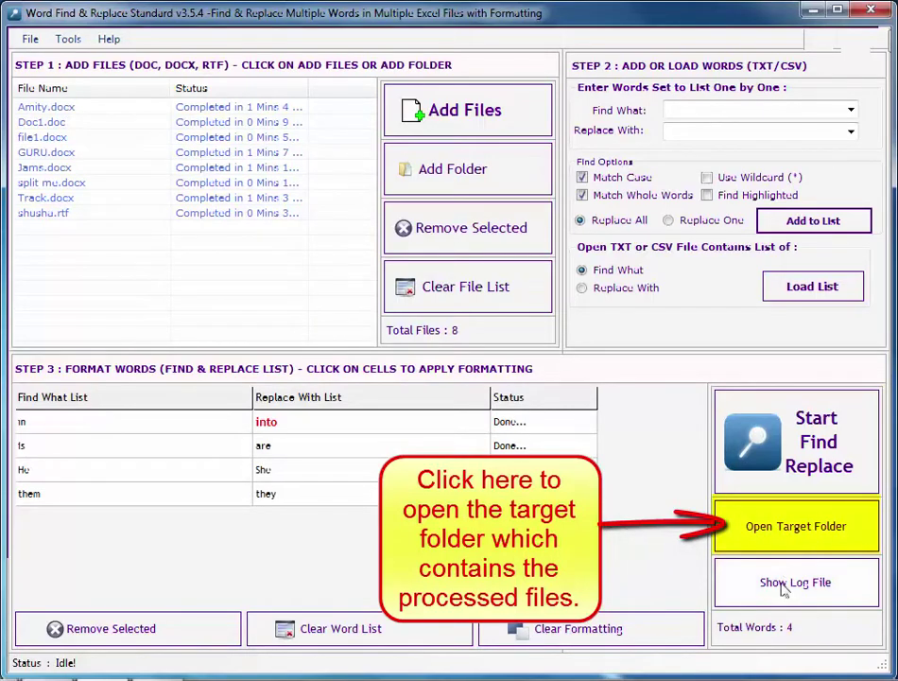
- Open the target folder, enter its dated subfolder of processed files and open Amity.docx in Word
{"action": "left_click", "coordinate": [783, 536]}
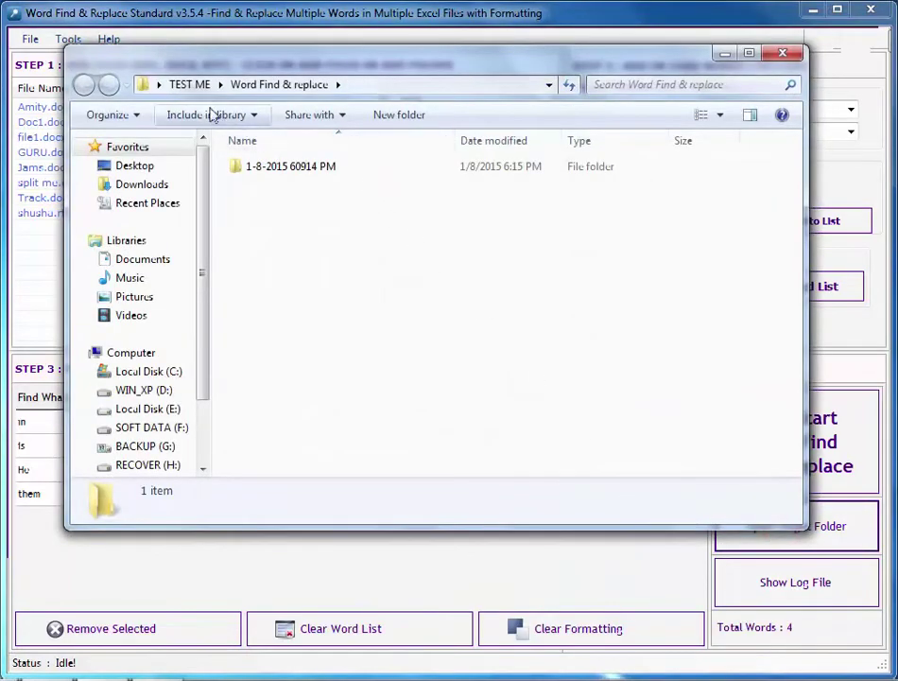
{"action": "double_click", "coordinate": [304, 168]}
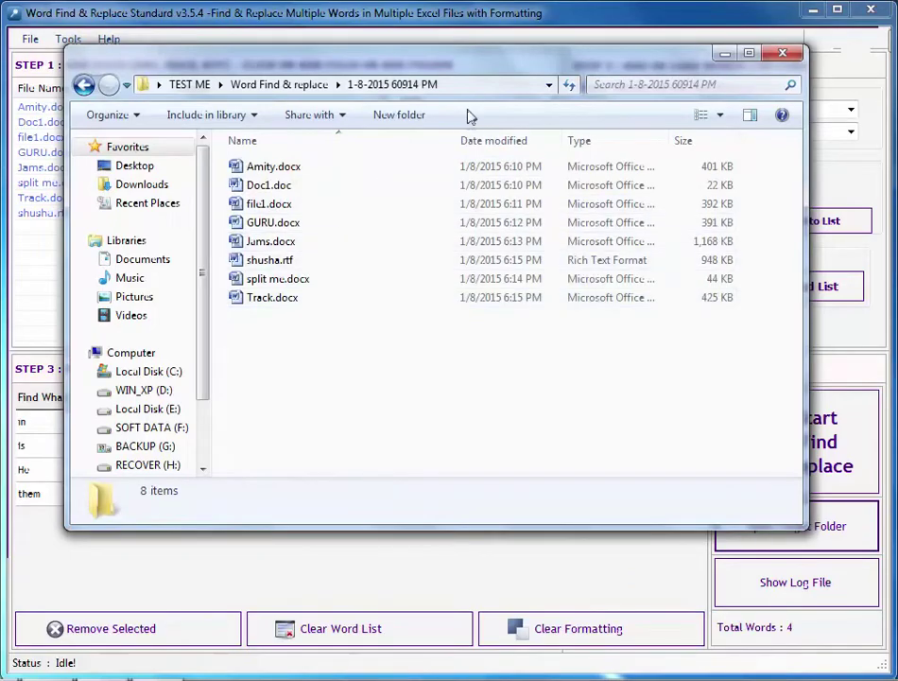
{"action": "left_click_drag", "start_coordinate": [462, 60], "coordinate": [546, 39]}
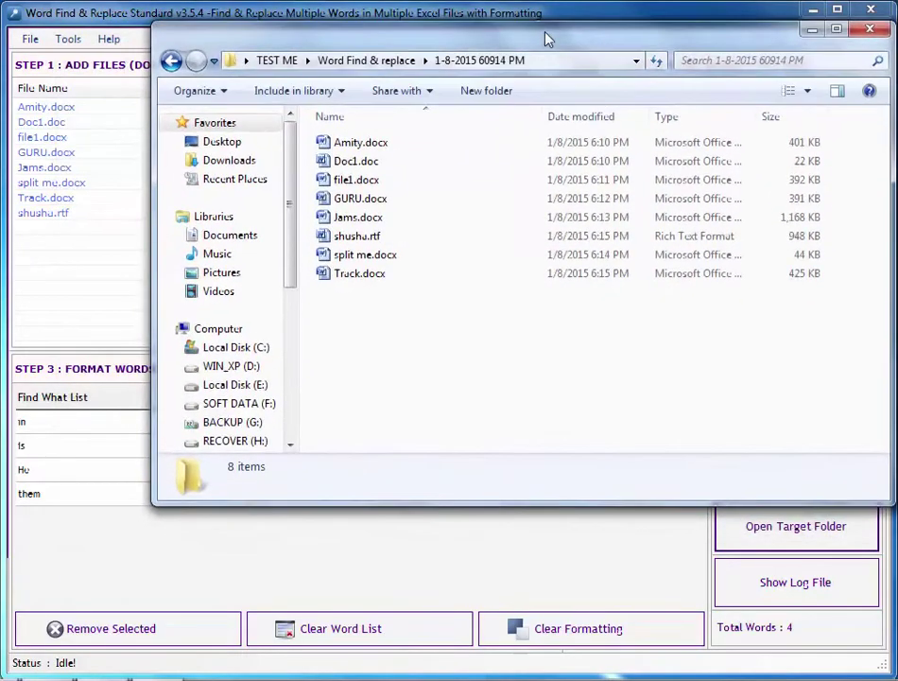
{"action": "left_click", "coordinate": [544, 35]}
{"action": "left_click", "coordinate": [384, 146]}
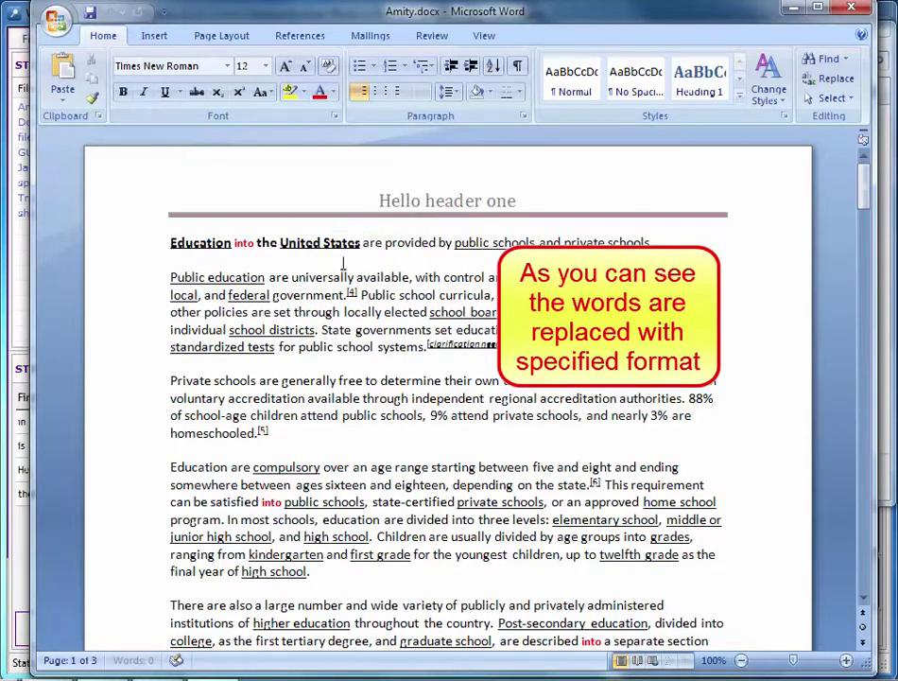
- Examine the replaced words and their formatting in Amity.docx, and close the document and the folder window
{"action": "scroll", "coordinate": [464, 262], "scroll_direction": "down", "scroll_amount": 1}
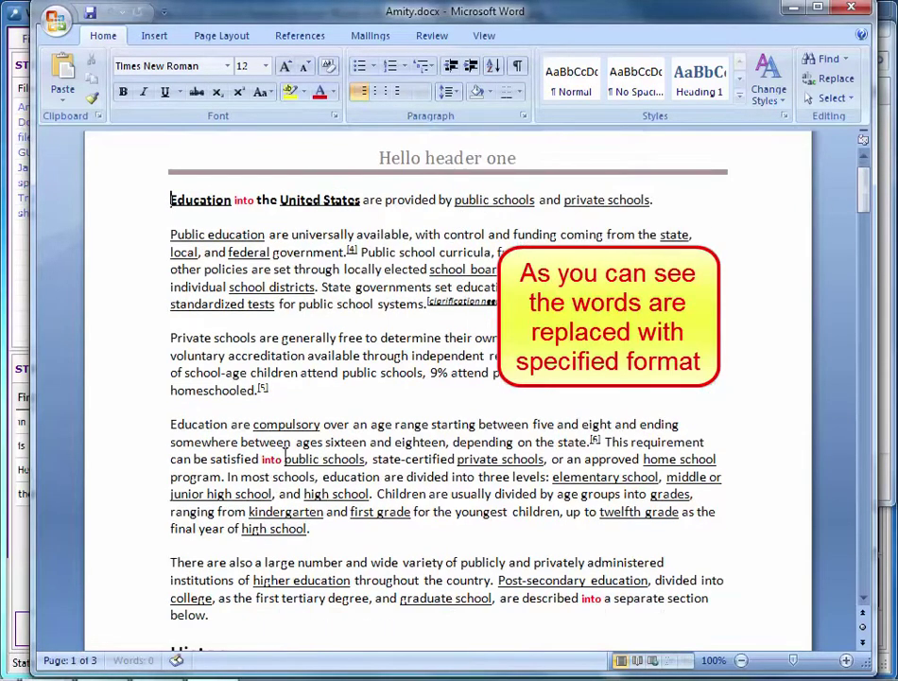
{"action": "scroll", "coordinate": [284, 458], "scroll_direction": "down", "scroll_amount": 5}
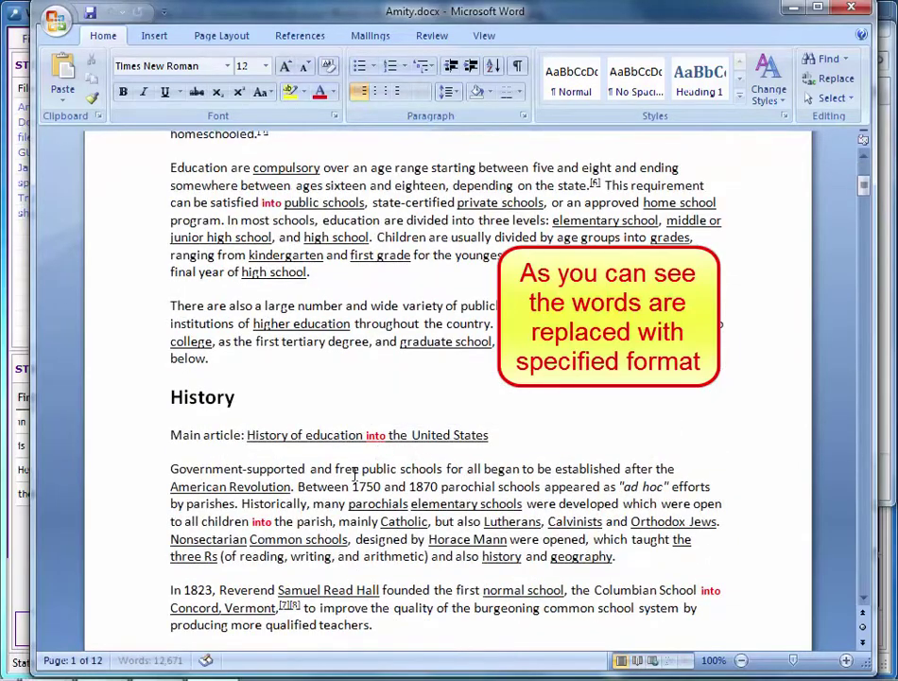
{"action": "scroll", "coordinate": [355, 478], "scroll_direction": "down", "scroll_amount": 1}
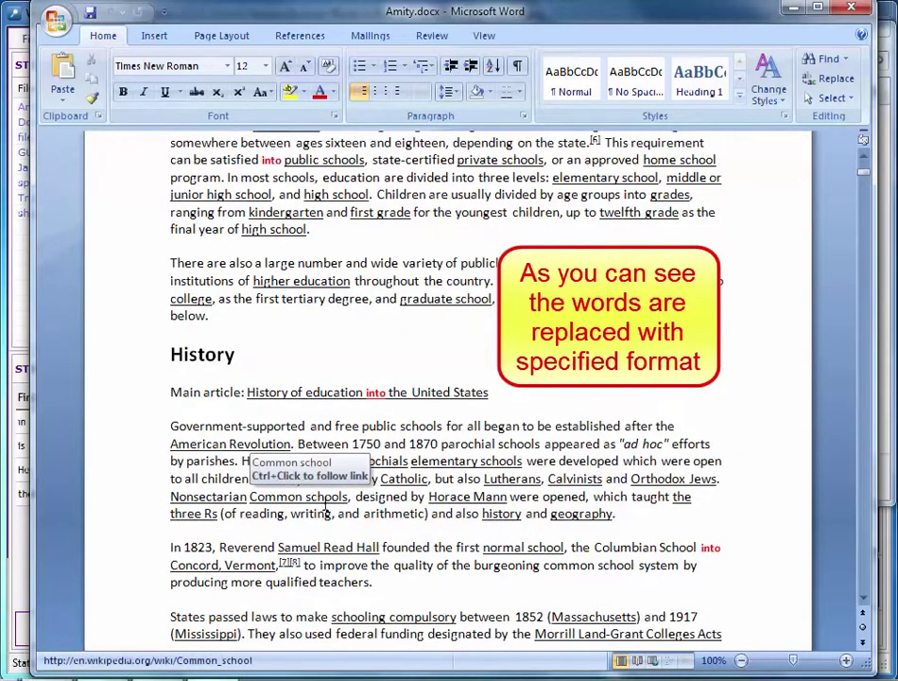
{"action": "scroll", "coordinate": [283, 491], "scroll_direction": "down", "scroll_amount": 4}
{"action": "scroll", "coordinate": [350, 506], "scroll_direction": "down", "scroll_amount": 3}
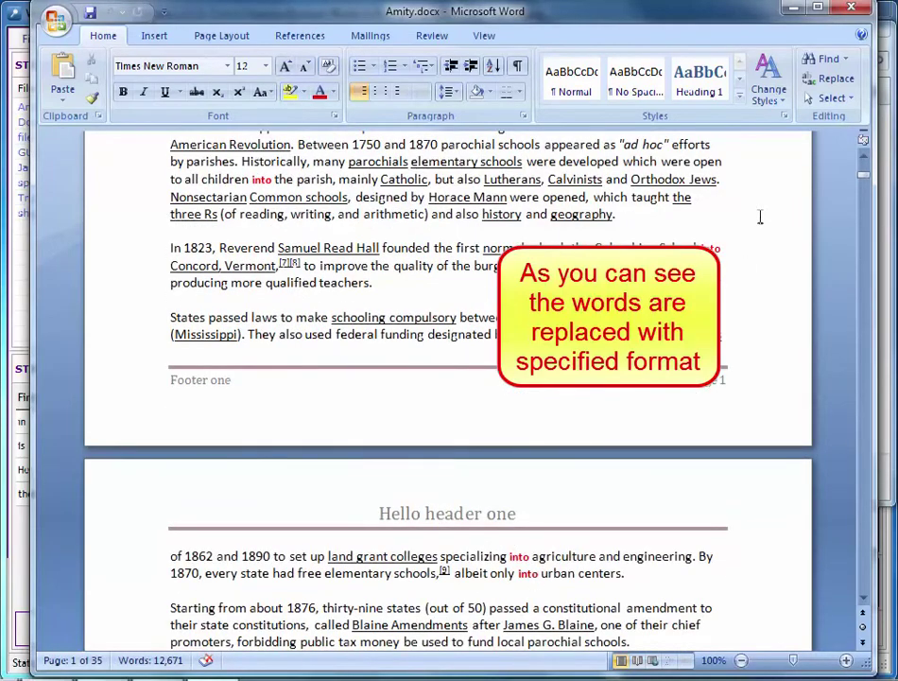
{"action": "left_click", "coordinate": [851, 9]}
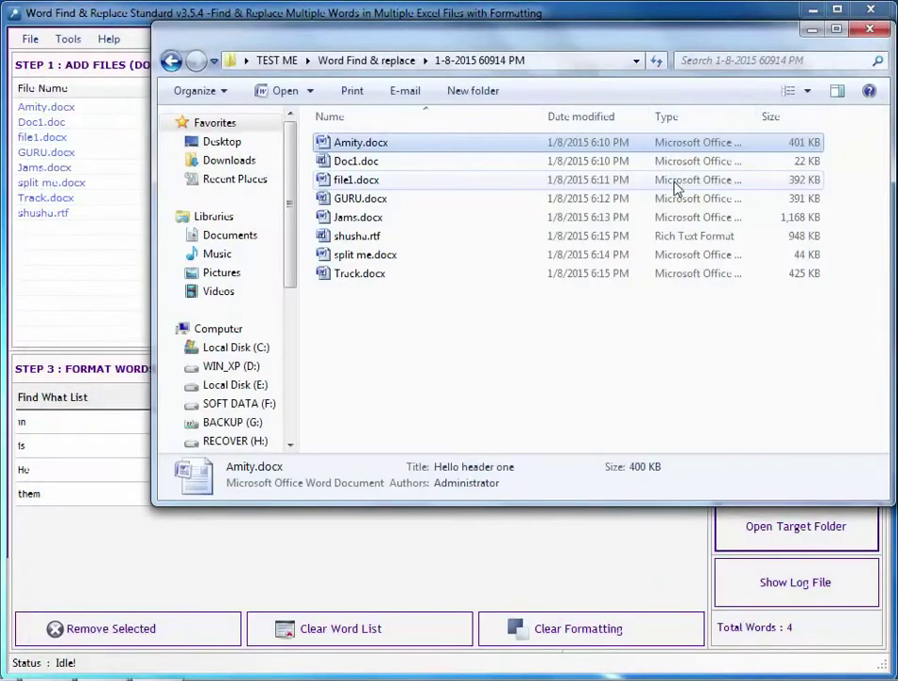
{"action": "left_click", "coordinate": [870, 31]}
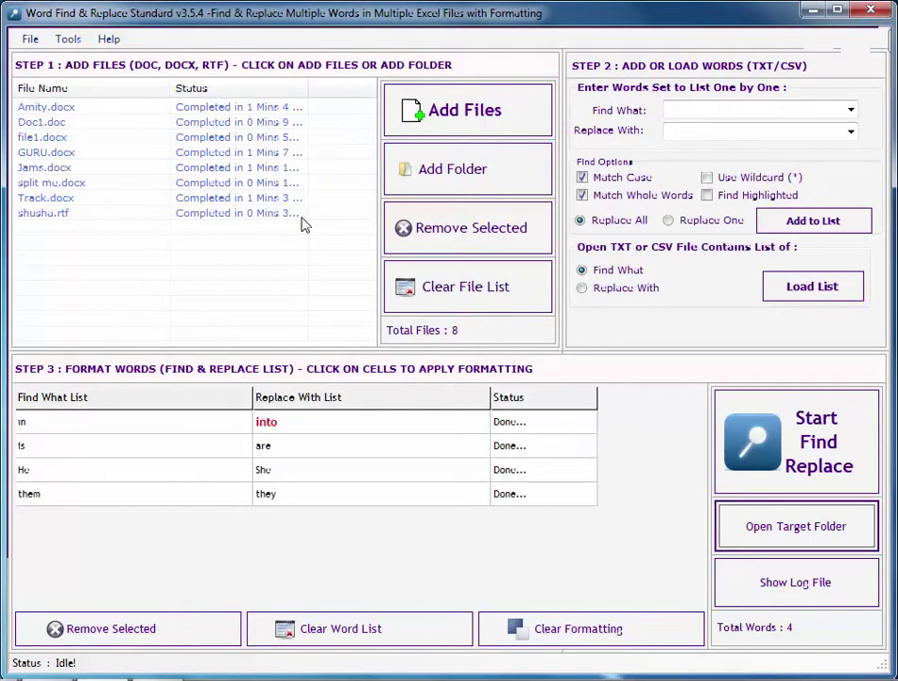
- Remove the "in" and "them" word pairs from the find-and-replace list
{"action": "left_click", "coordinate": [206, 423]}
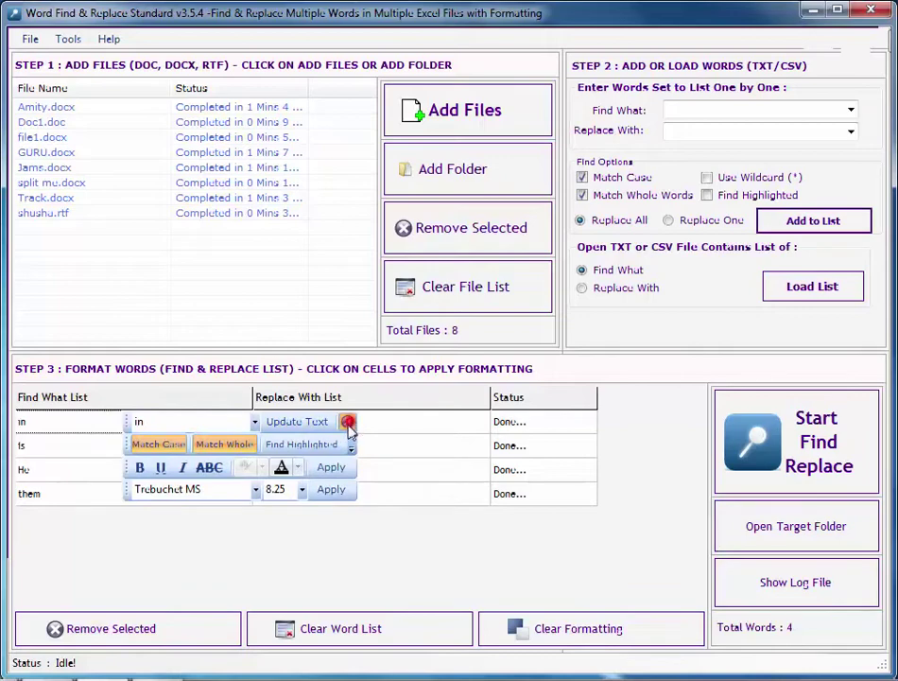
{"action": "left_click", "coordinate": [347, 423]}
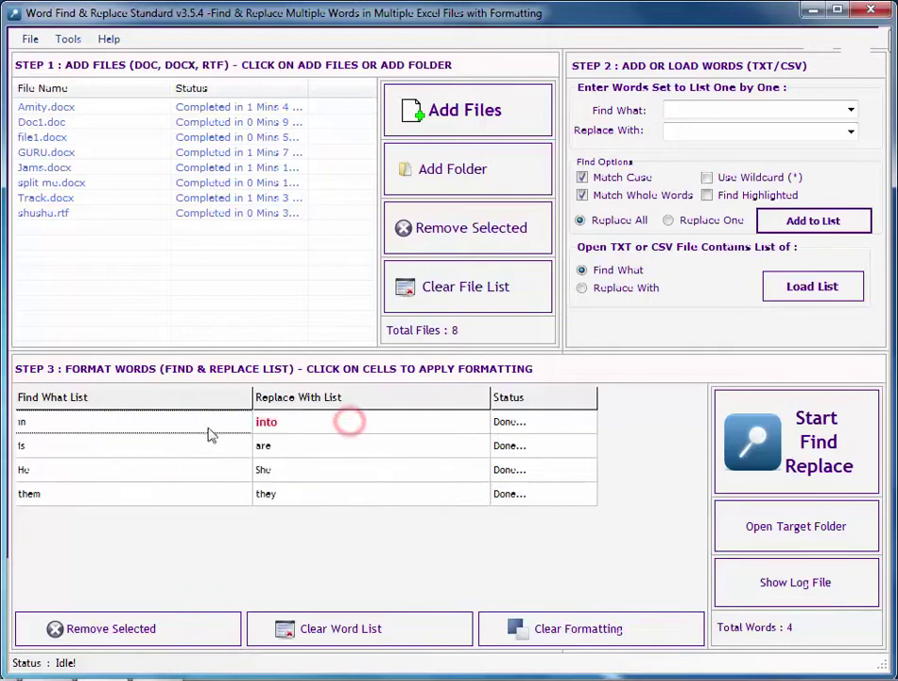
{"action": "left_click", "coordinate": [152, 634]}
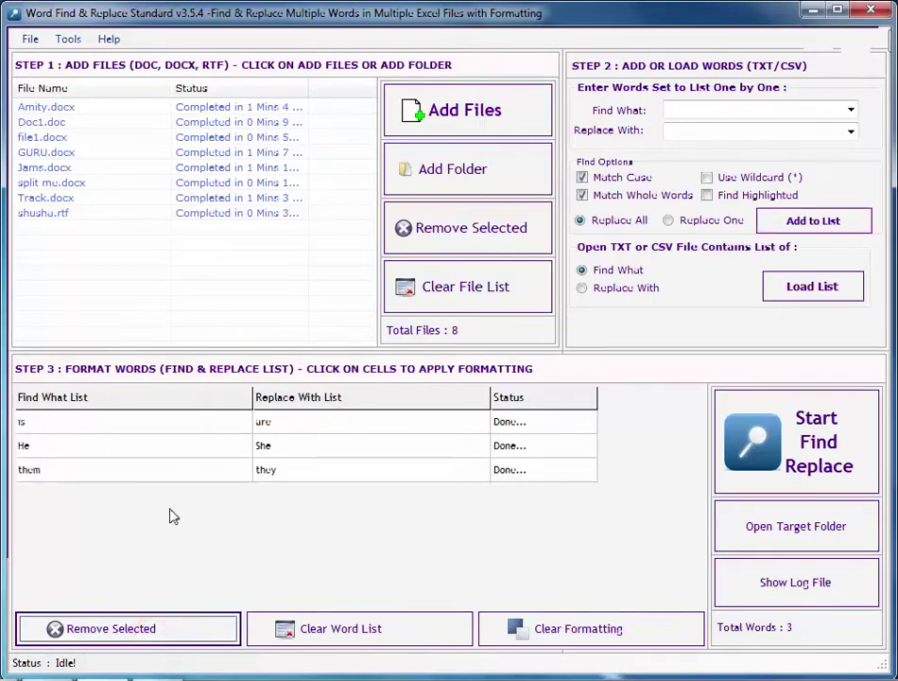
{"action": "left_click", "coordinate": [155, 470]}
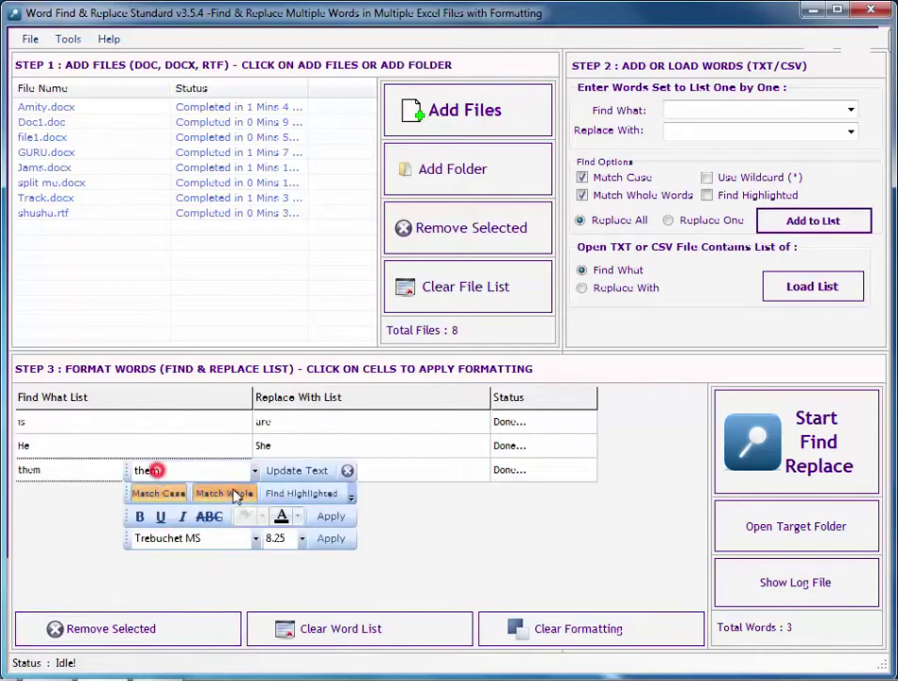
{"action": "left_click", "coordinate": [349, 470]}
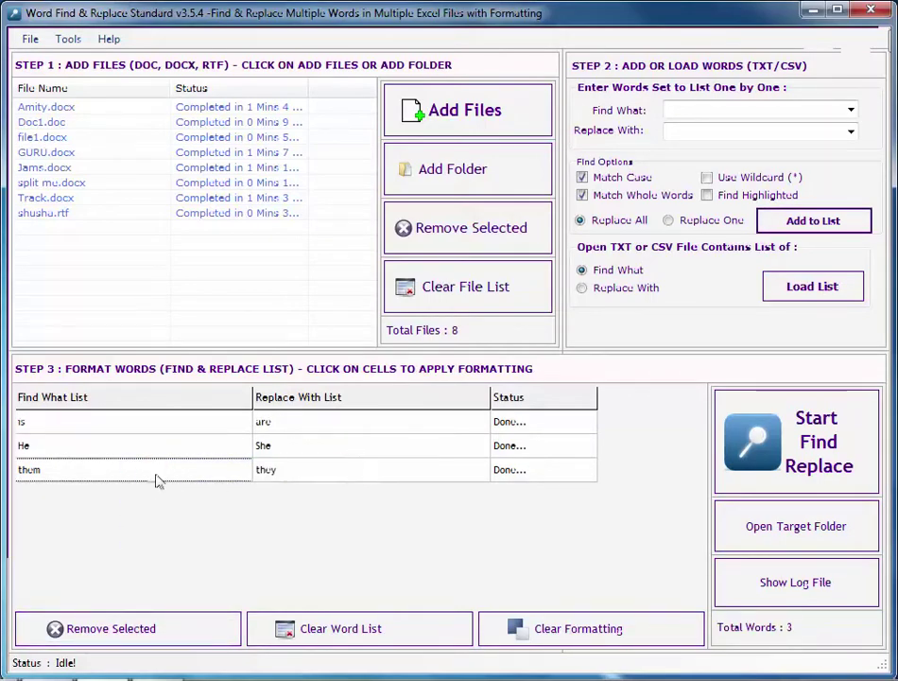
{"action": "left_click", "coordinate": [177, 629]}
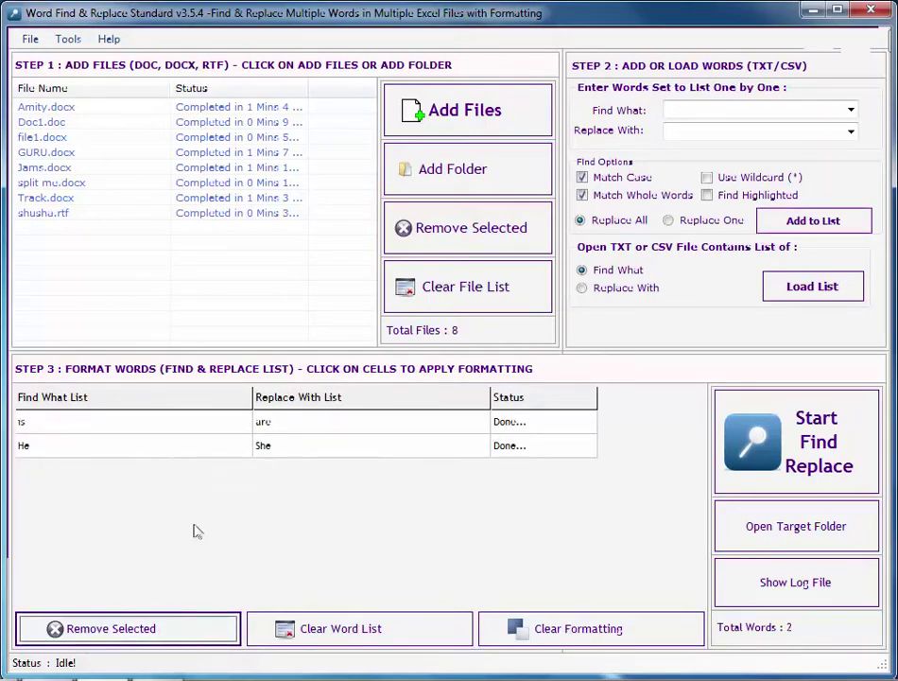
- Clear all words from the find-and-replace list and load find.txt as the Find What list
{"action": "left_click", "coordinate": [347, 641]}
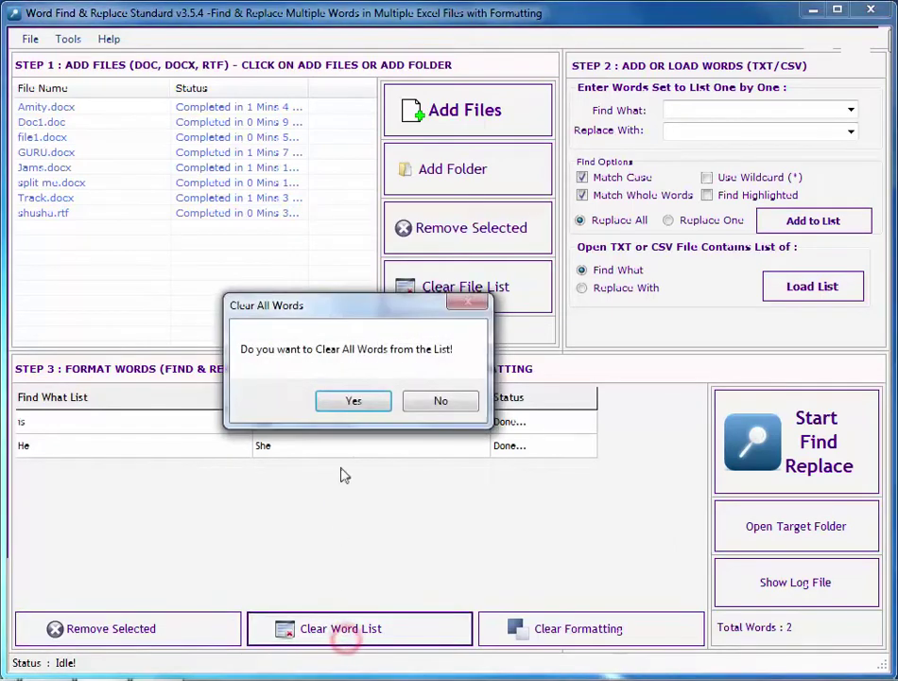
{"action": "left_click", "coordinate": [364, 402]}
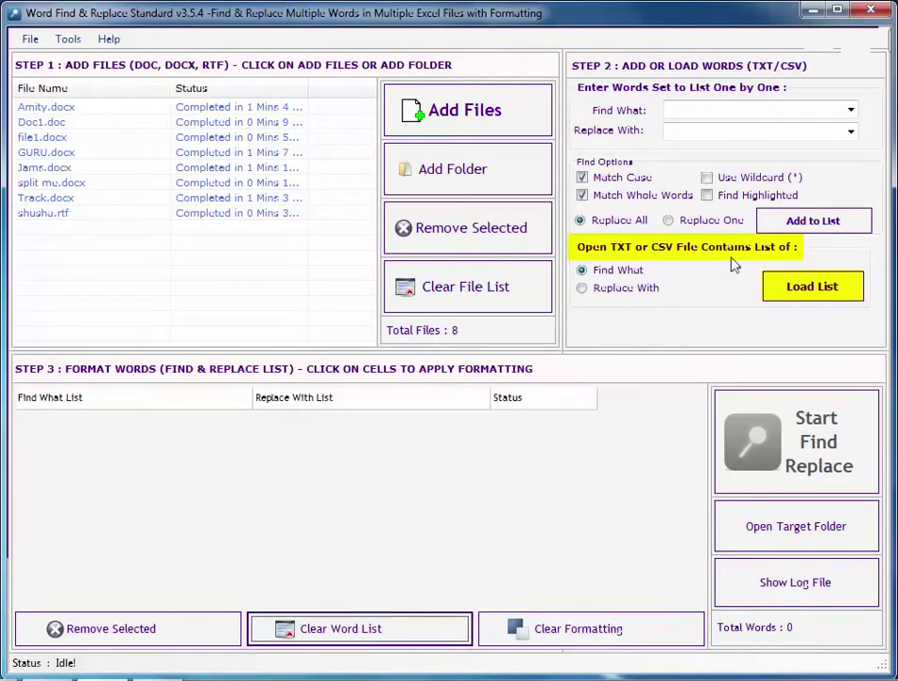
{"action": "left_click", "coordinate": [583, 290]}
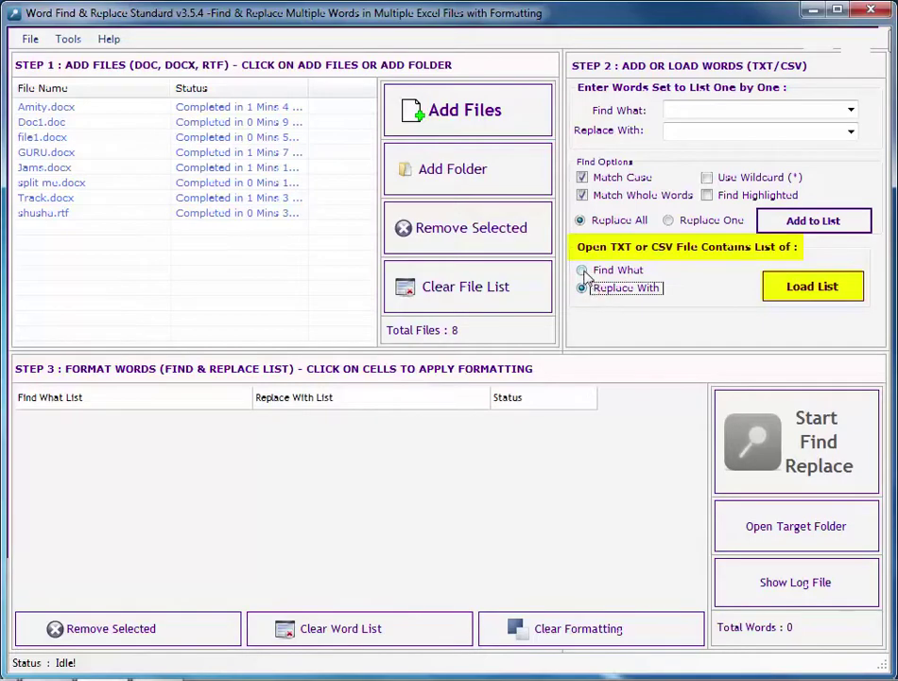
{"action": "left_click", "coordinate": [583, 272]}
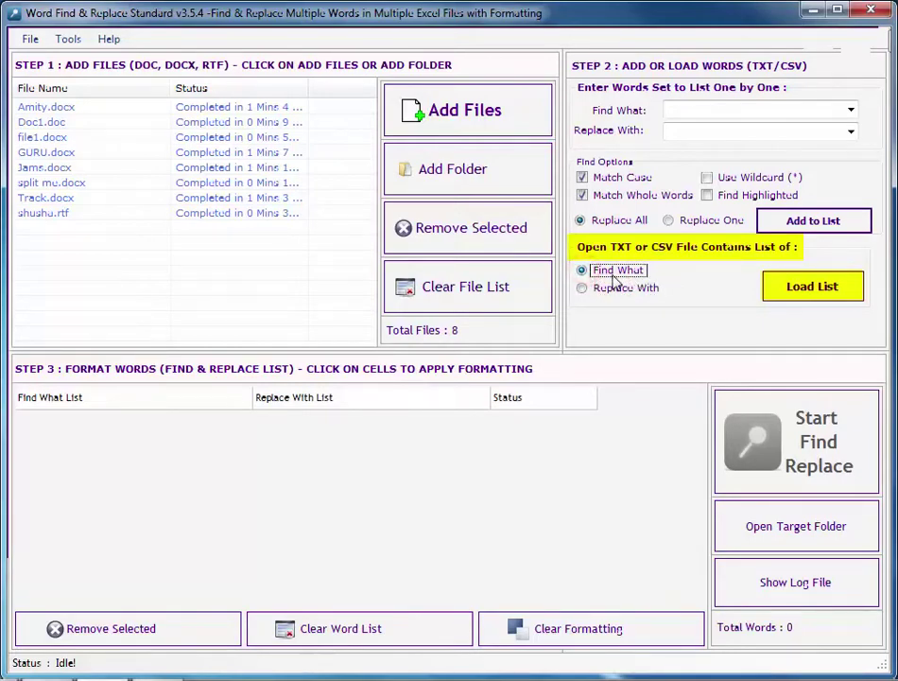
{"action": "left_click", "coordinate": [796, 299]}
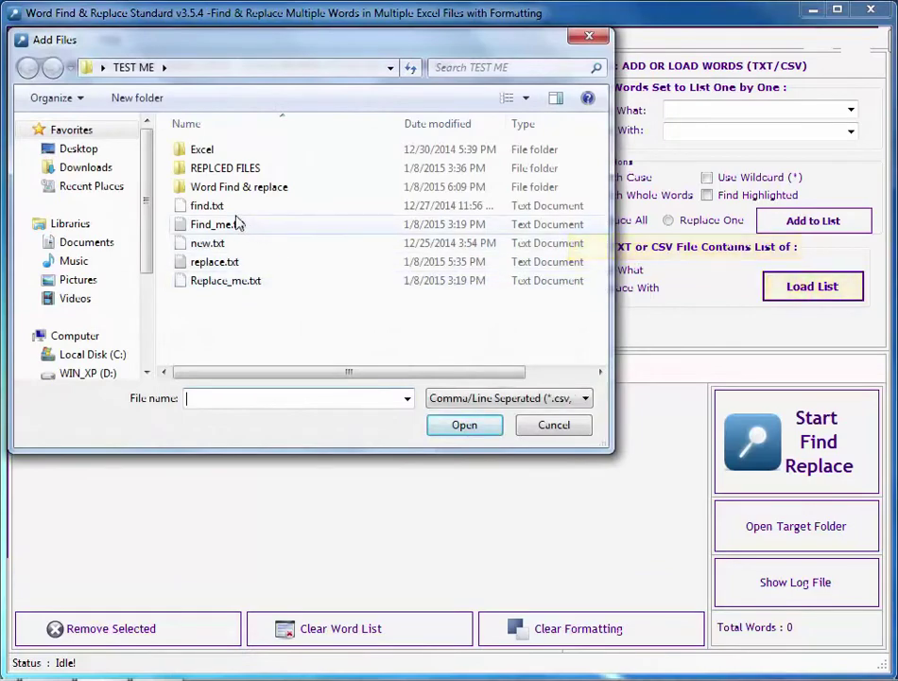
{"action": "left_click", "coordinate": [229, 206]}
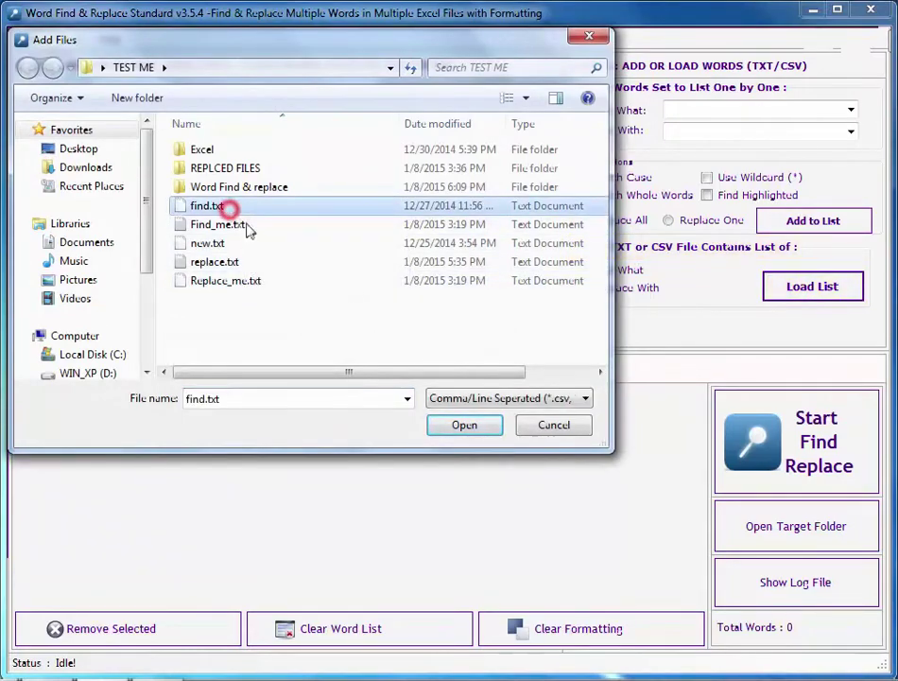
{"action": "left_click", "coordinate": [461, 426]}
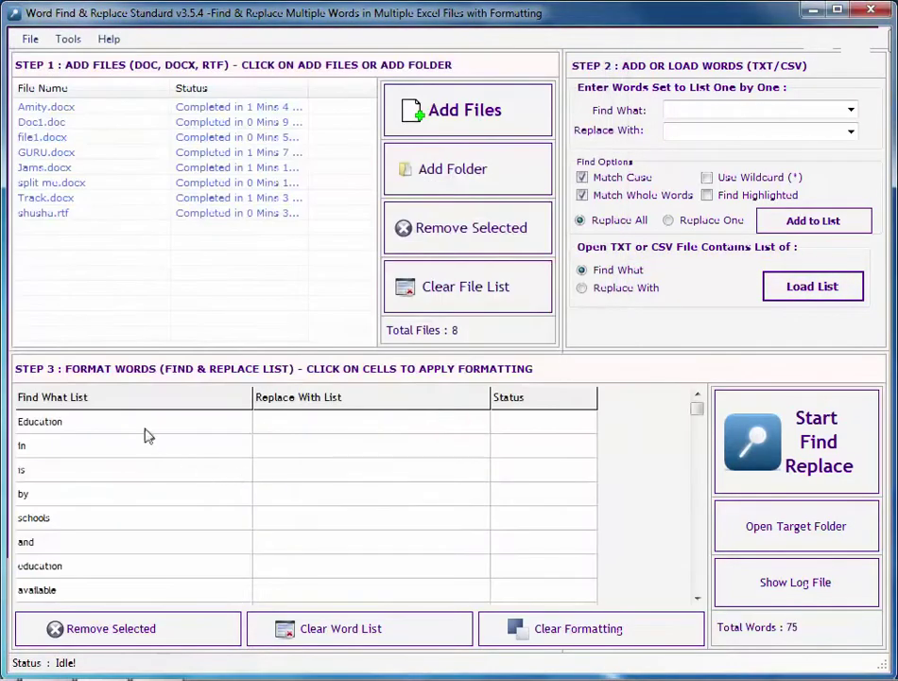
- Load replace.txt from the TEST ME folder as the Replace With list
{"action": "left_click", "coordinate": [617, 293]}
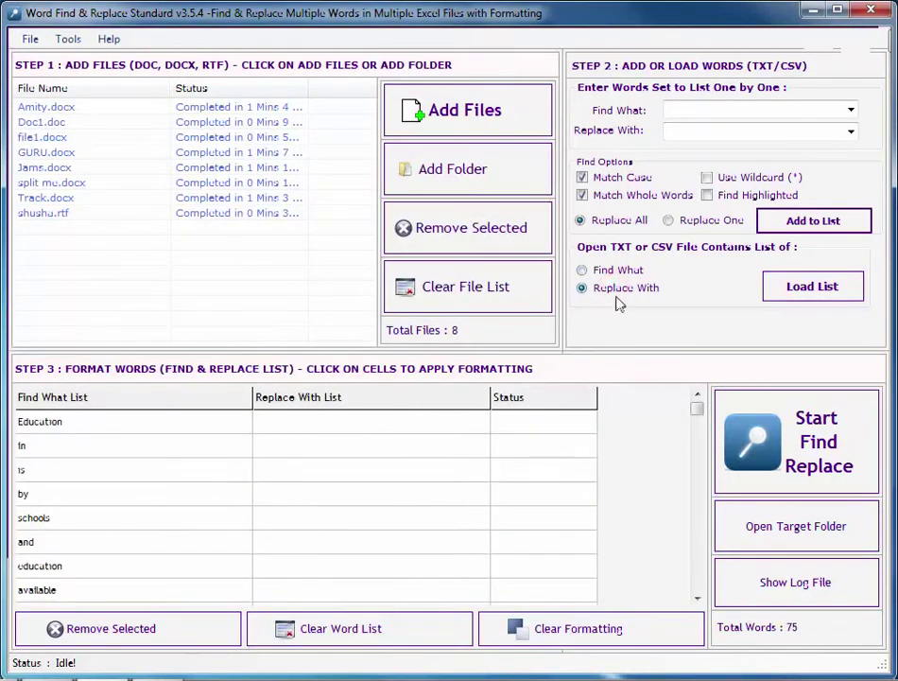
{"action": "left_click", "coordinate": [799, 287]}
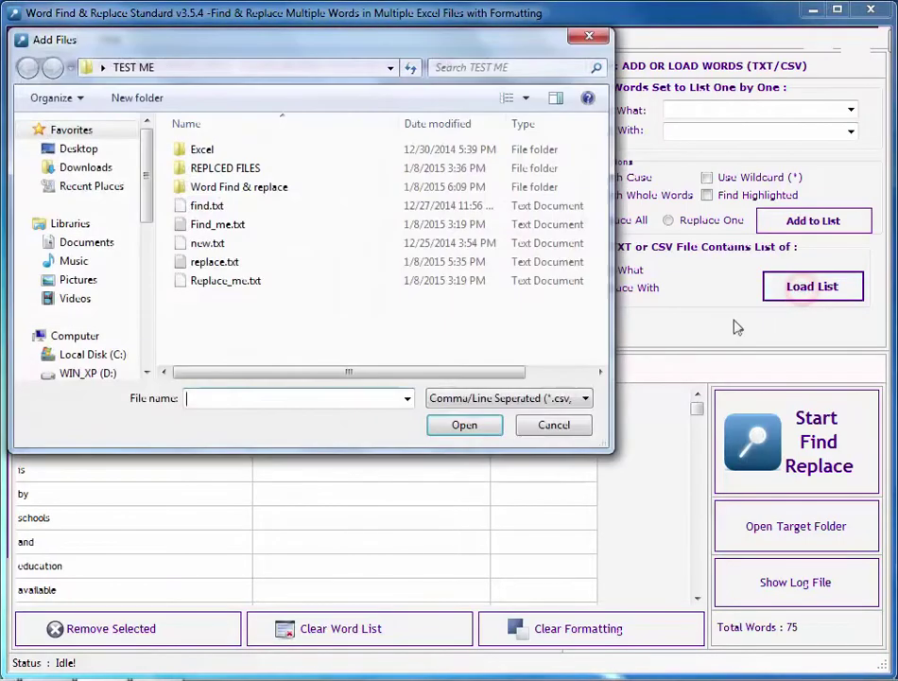
{"action": "left_click", "coordinate": [234, 262]}
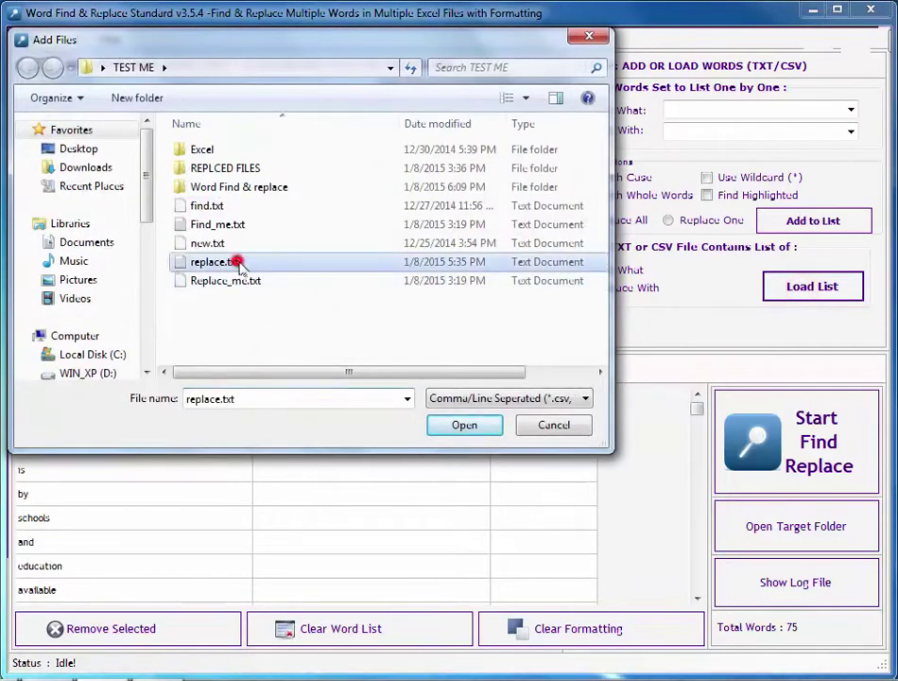
{"action": "left_click", "coordinate": [468, 427]}
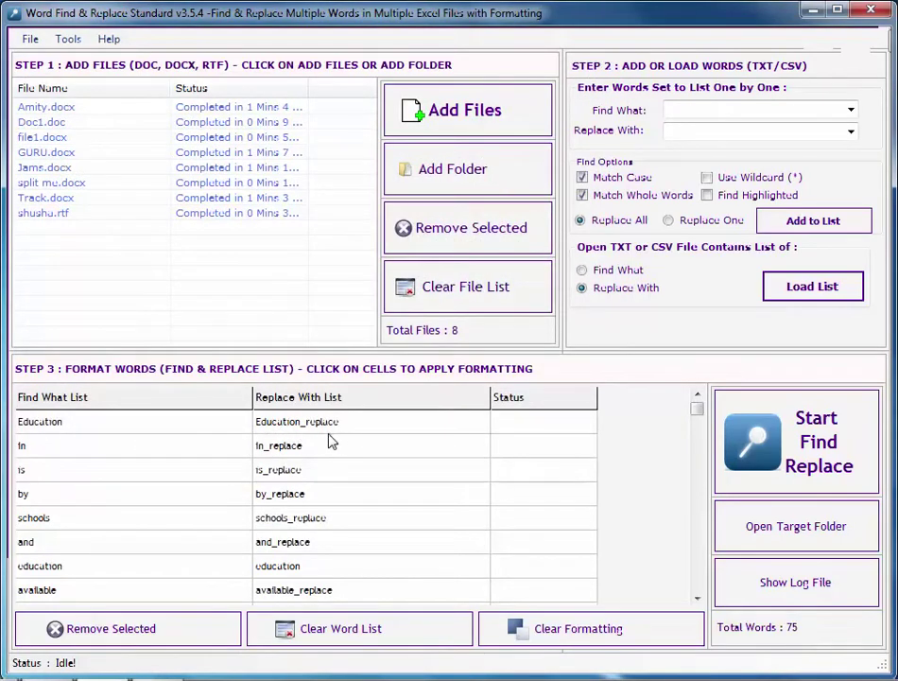
- Format the replacement word "Education_replace" in bold with a red font colour
{"action": "left_click", "coordinate": [376, 427]}
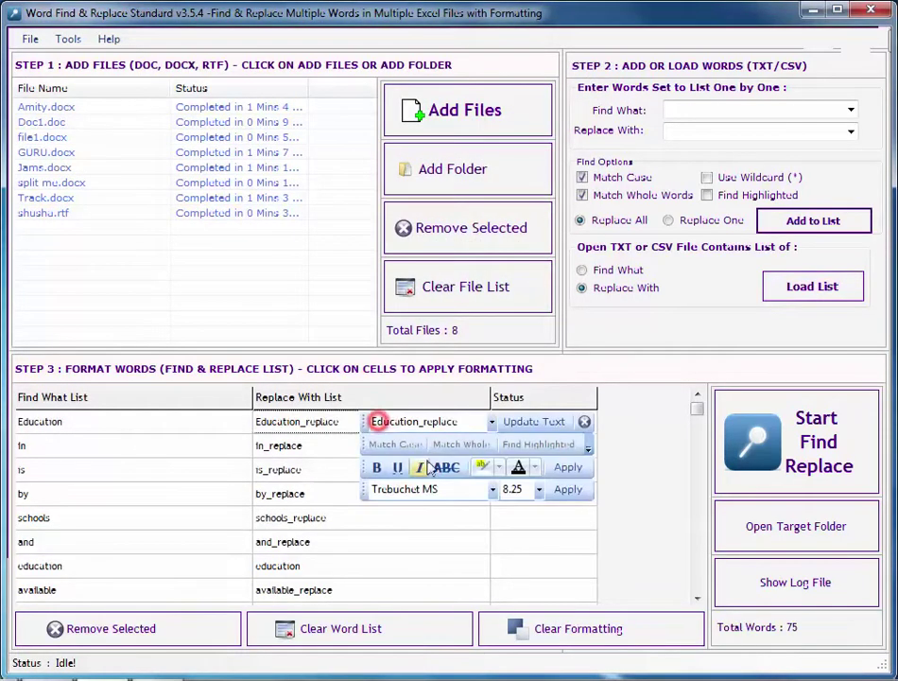
{"action": "left_click", "coordinate": [535, 469]}
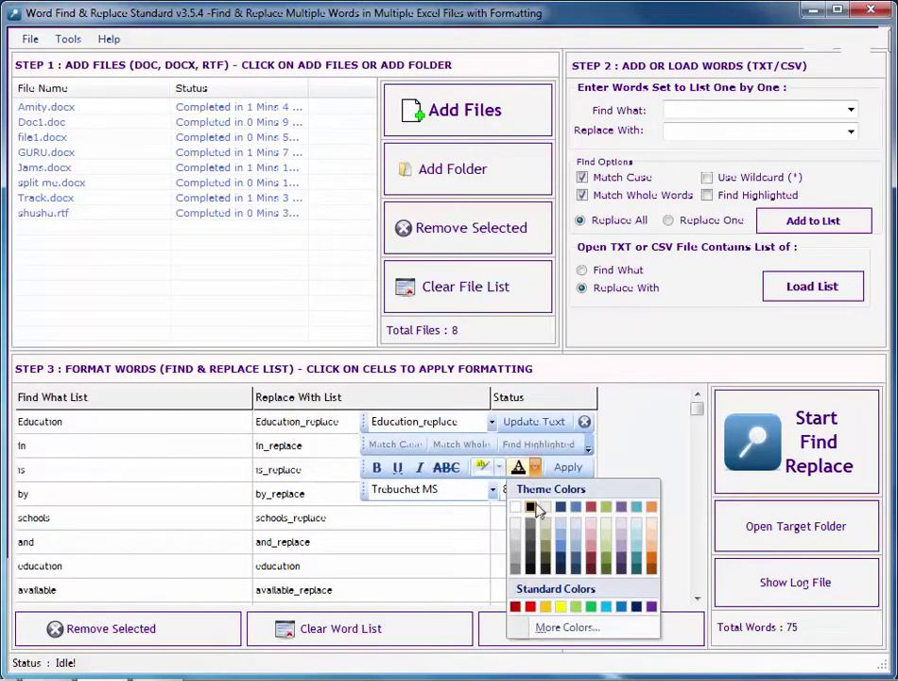
{"action": "left_click", "coordinate": [533, 606]}
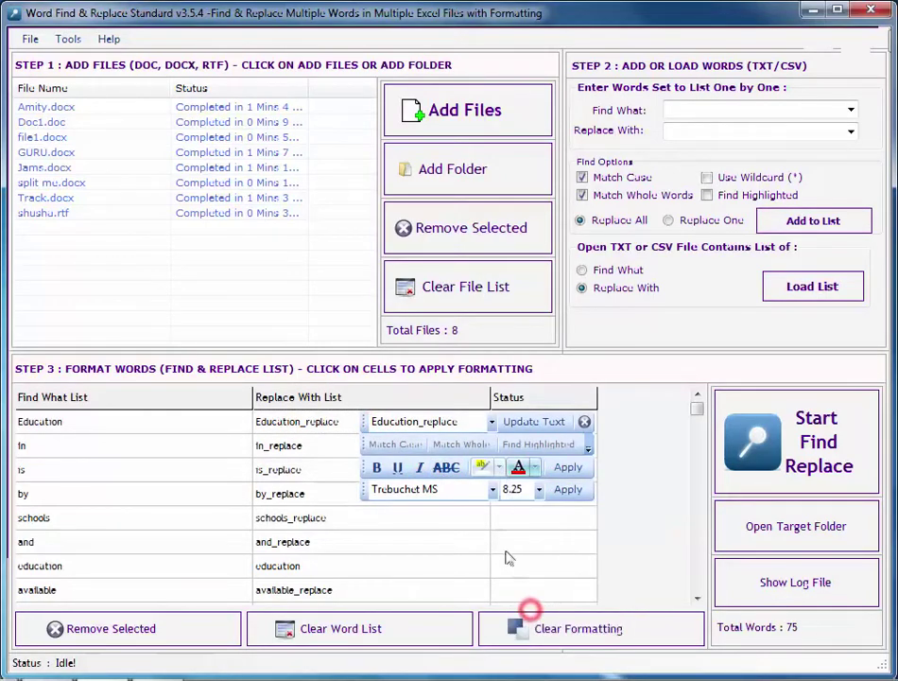
{"action": "left_click", "coordinate": [376, 467]}
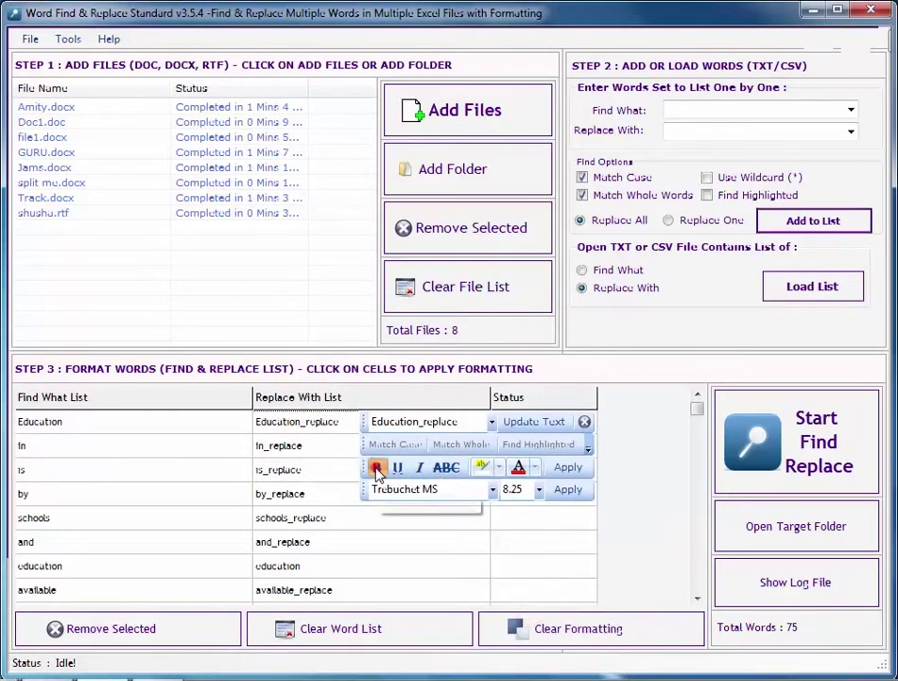
{"action": "left_click", "coordinate": [568, 467]}
{"action": "left_click", "coordinate": [585, 422]}
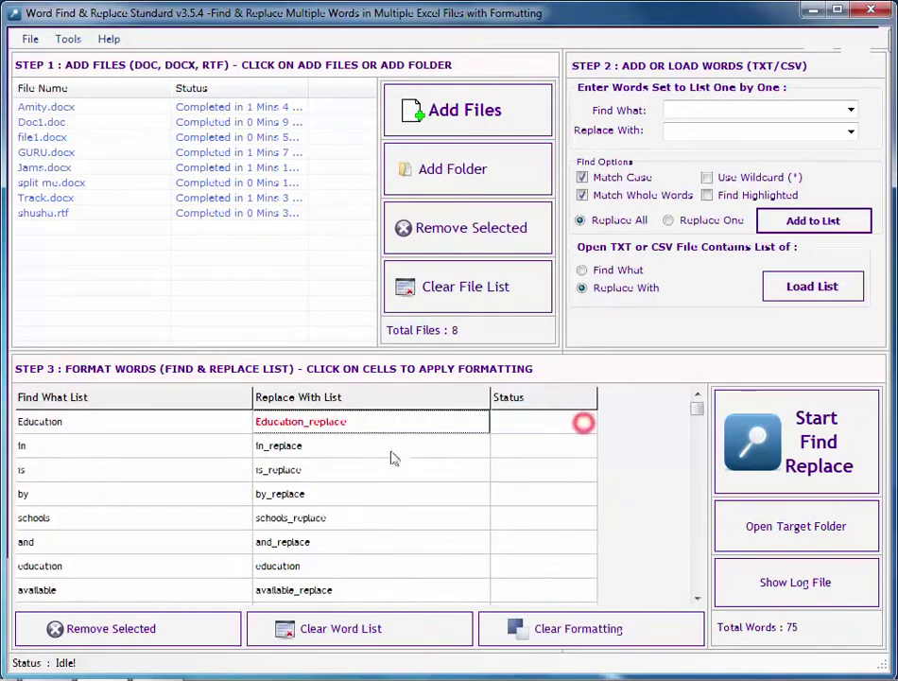
- Format the replacement word "in_replace" in bold with a blue font colour and font size 12
{"action": "left_click", "coordinate": [344, 447]}
{"action": "left_click", "coordinate": [536, 493]}
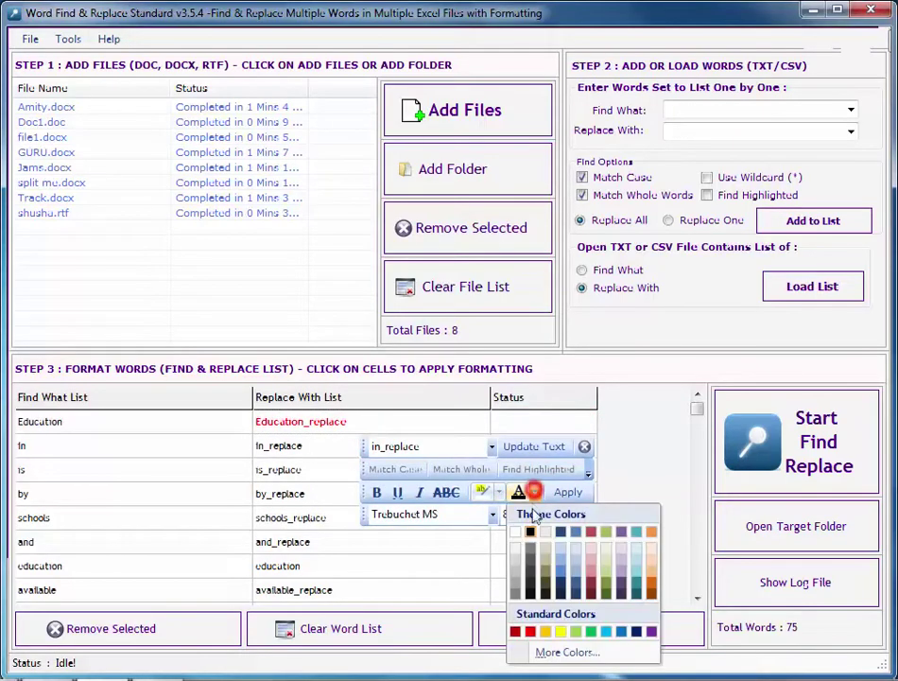
{"action": "left_click", "coordinate": [562, 574]}
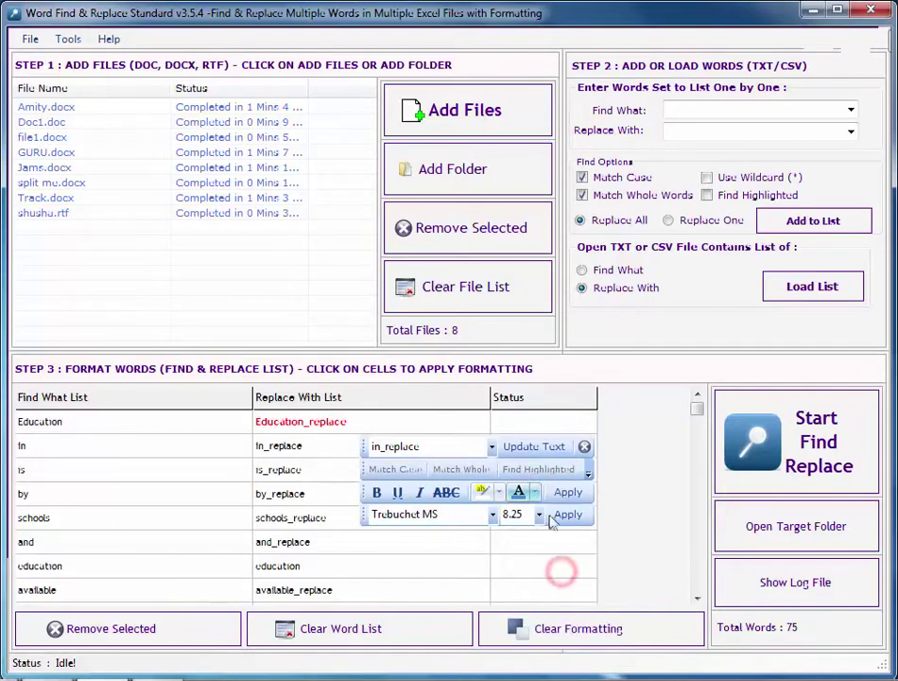
{"action": "left_click", "coordinate": [376, 493]}
{"action": "left_click", "coordinate": [539, 514]}
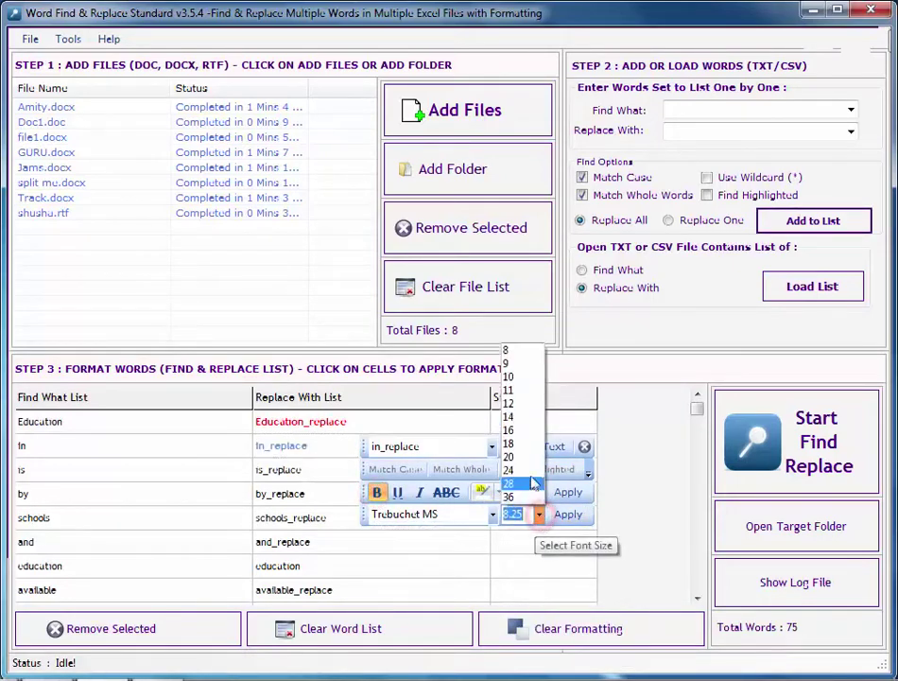
{"action": "left_click", "coordinate": [521, 405]}
{"action": "left_click", "coordinate": [568, 514]}
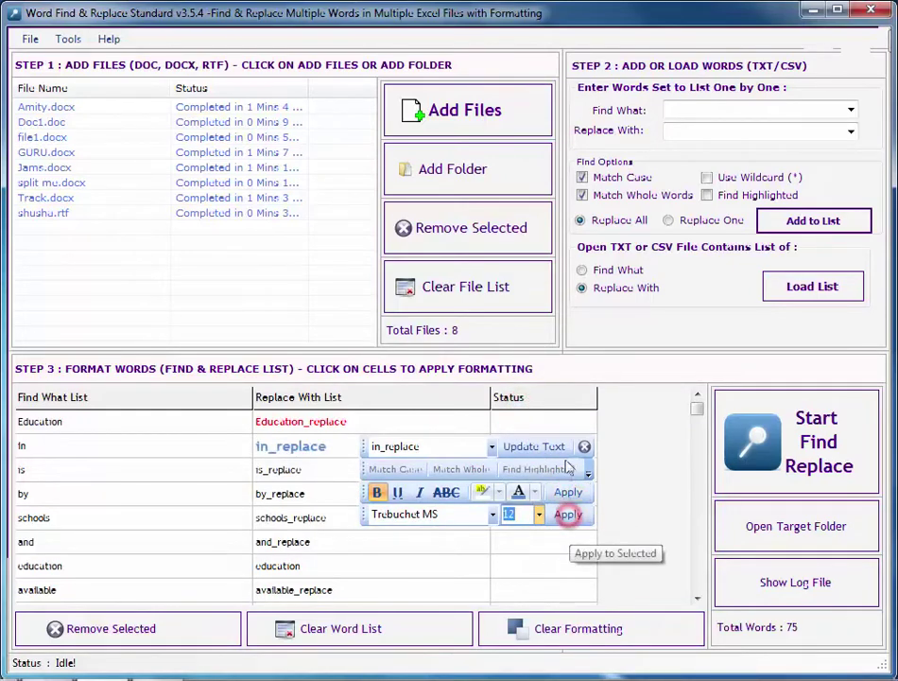
{"action": "left_click", "coordinate": [584, 447]}
- Format the replacement word "is_replace" in bold with a red font colour
{"action": "left_click", "coordinate": [411, 470]}
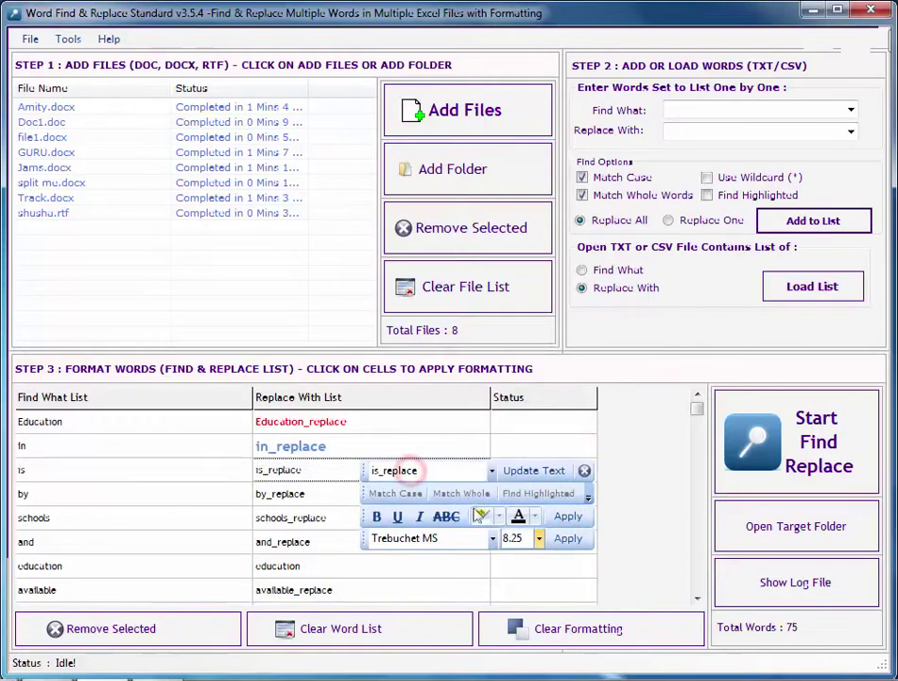
{"action": "left_click", "coordinate": [535, 515]}
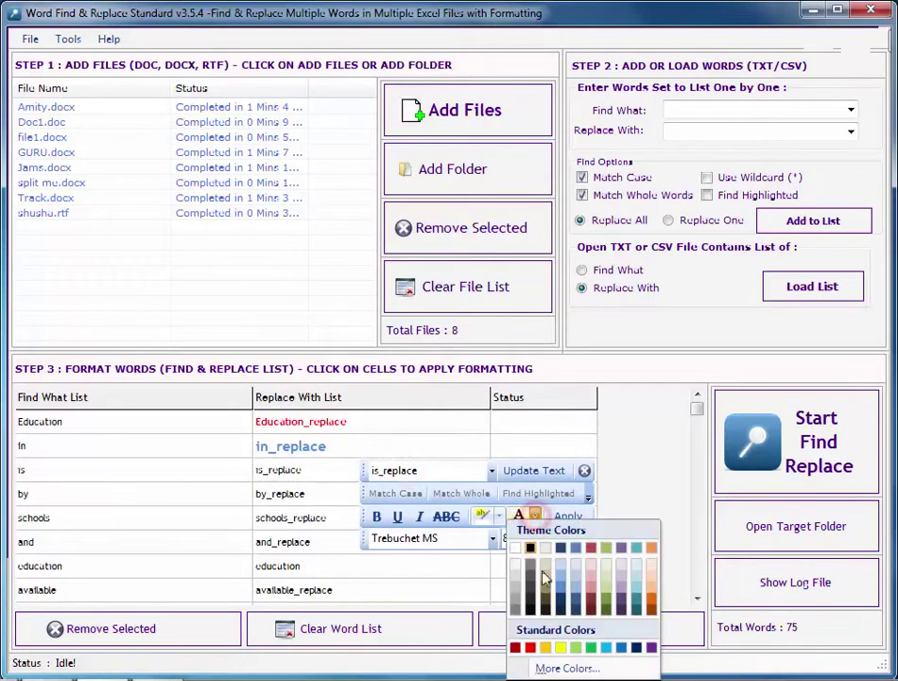
{"action": "left_click", "coordinate": [529, 647]}
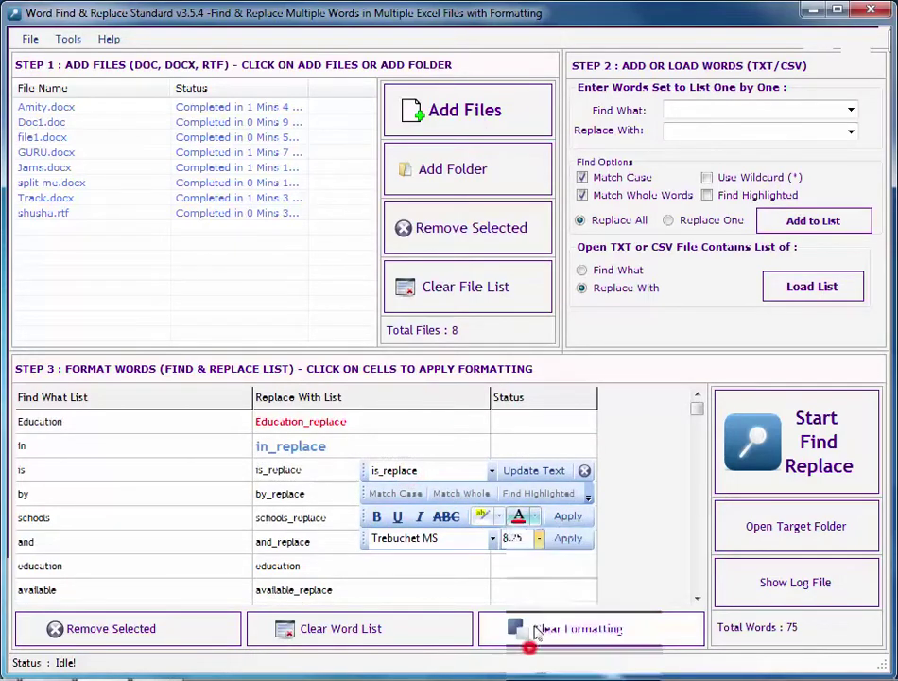
{"action": "left_click", "coordinate": [567, 518]}
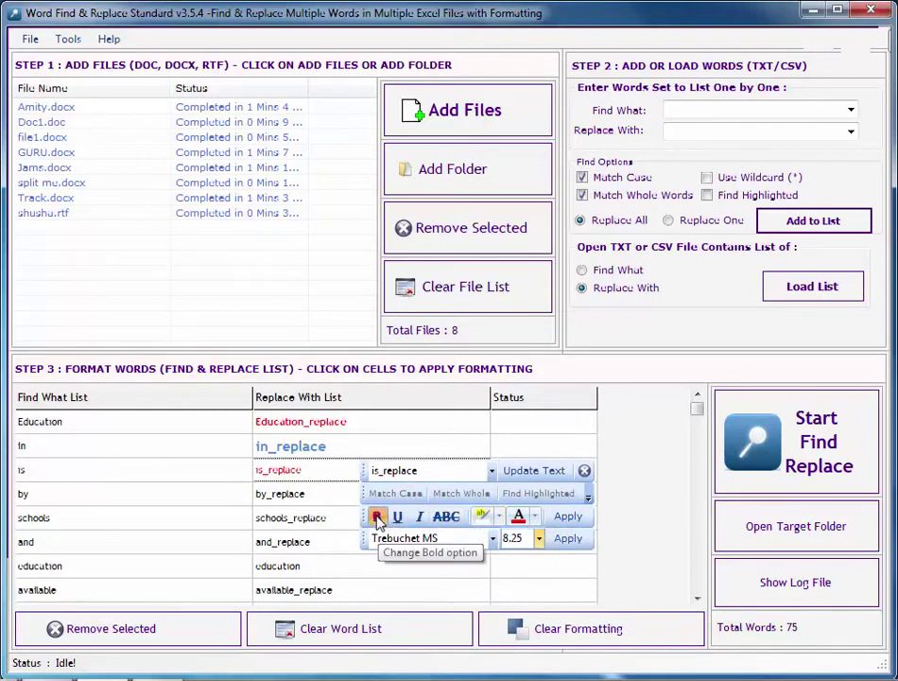
{"action": "left_click", "coordinate": [584, 470]}
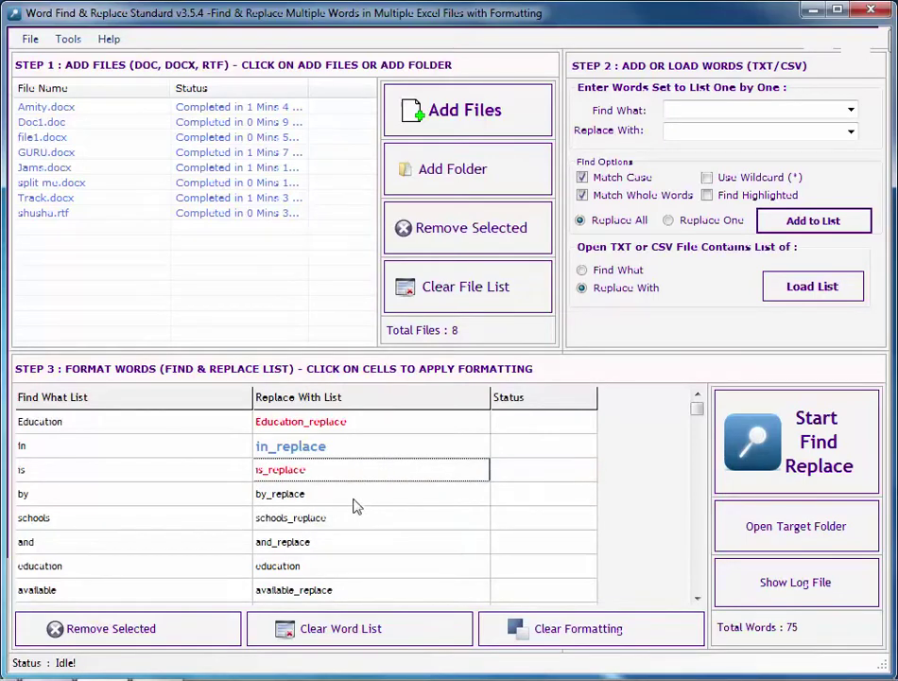
- Format the replacement word "by_replace" in bold with a red font colour
{"action": "left_click", "coordinate": [352, 495]}
{"action": "left_click", "coordinate": [518, 541]}
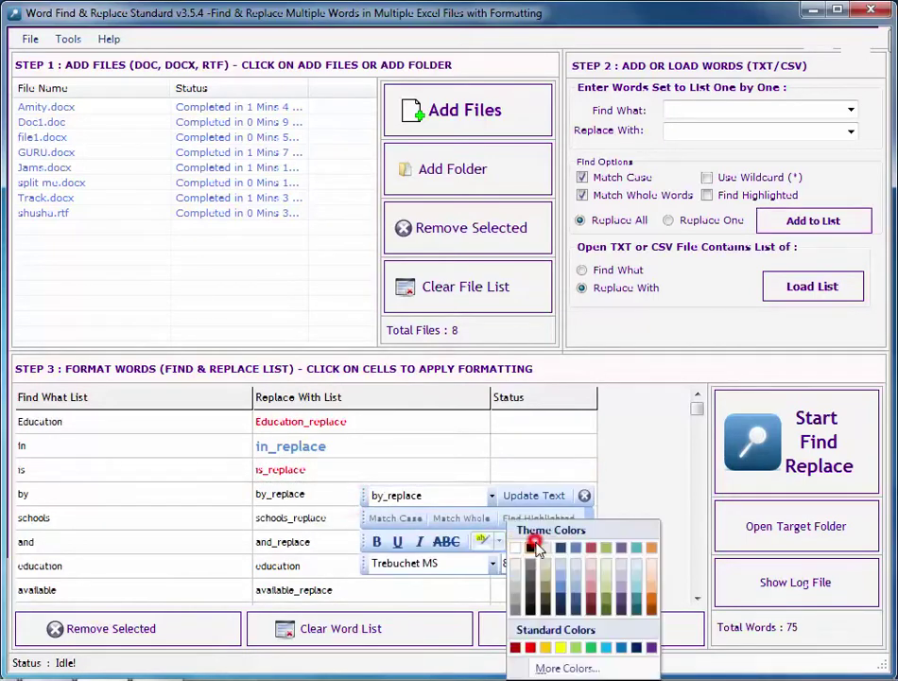
{"action": "left_click", "coordinate": [532, 646]}
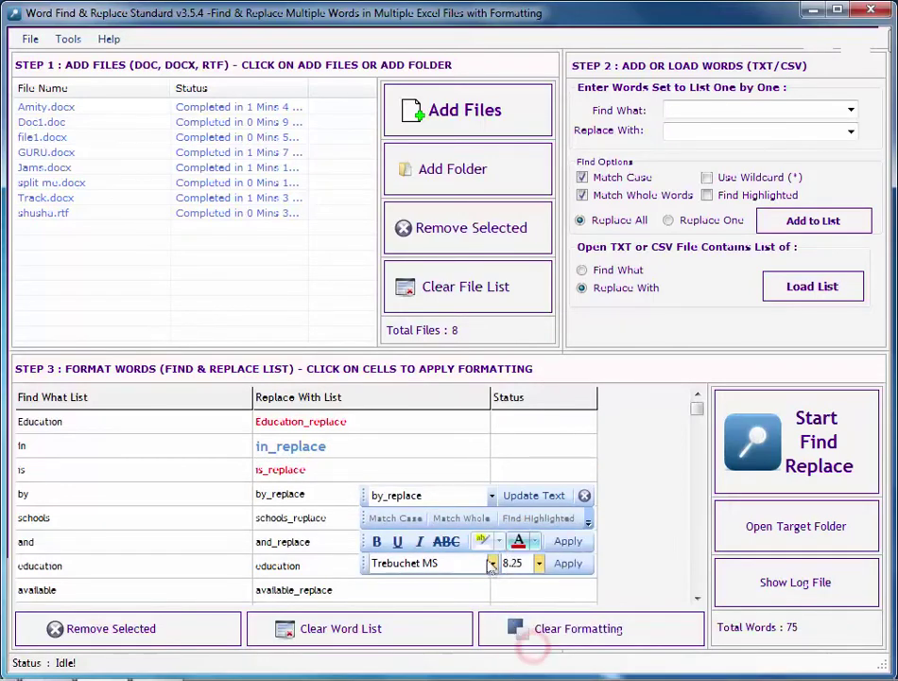
{"action": "left_click", "coordinate": [377, 541]}
{"action": "left_click", "coordinate": [569, 540]}
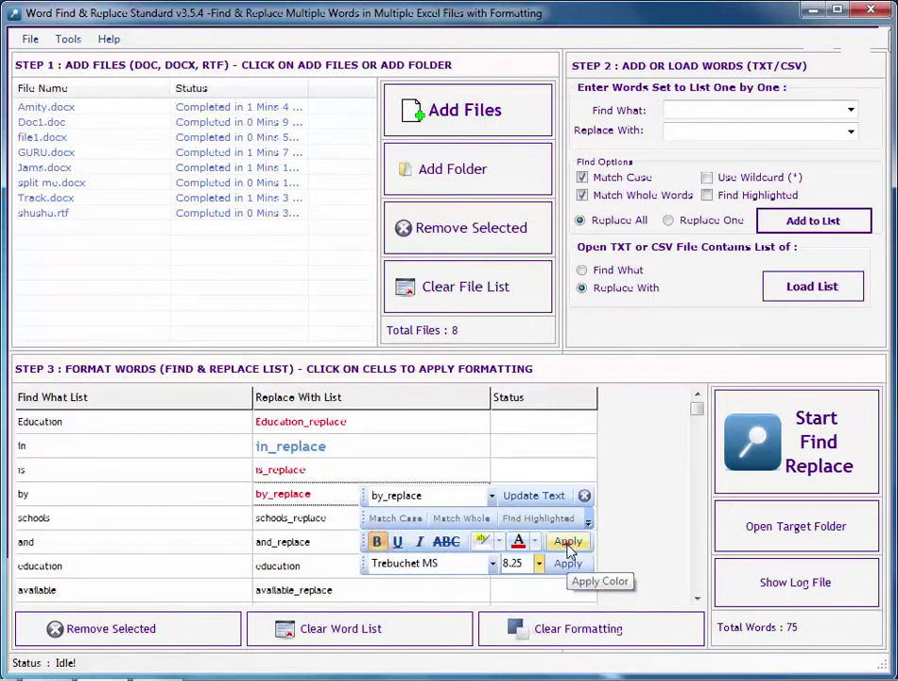
{"action": "left_click", "coordinate": [568, 541]}
{"action": "left_click", "coordinate": [584, 496]}
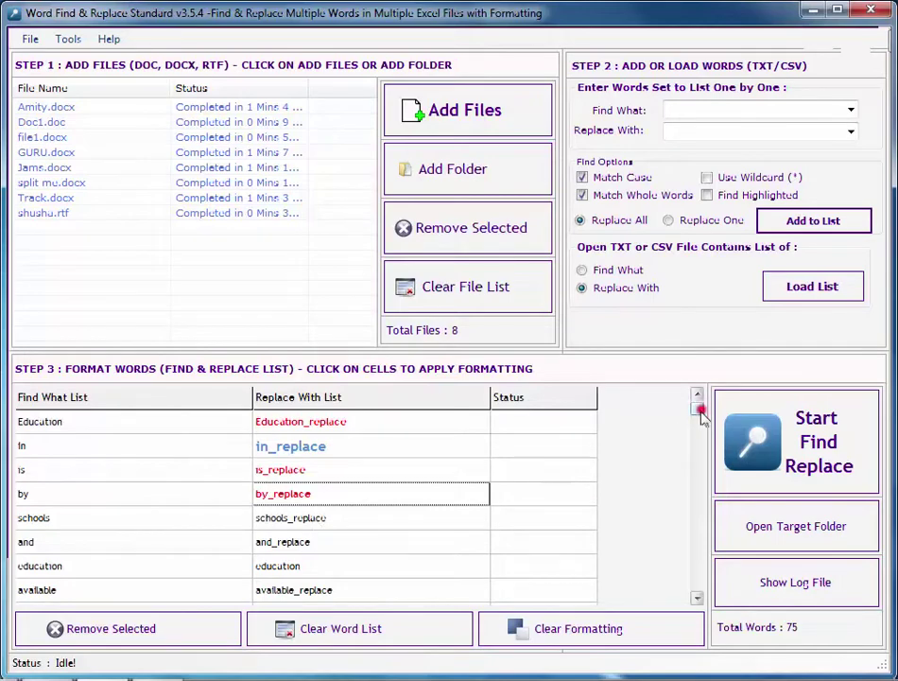
- Run the find and replace on the files with the custom suffix "replaced" and review the status of the listed words
{"action": "mouse_move", "coordinate": [701, 413]}
{"action": "left_mouse_down"}
{"action": "mouse_move", "coordinate": [704, 543]}
{"action": "mouse_move", "coordinate": [720, 577]}
{"action": "mouse_move", "coordinate": [700, 585]}
{"action": "mouse_move", "coordinate": [702, 419]}
{"action": "left_mouse_up"}
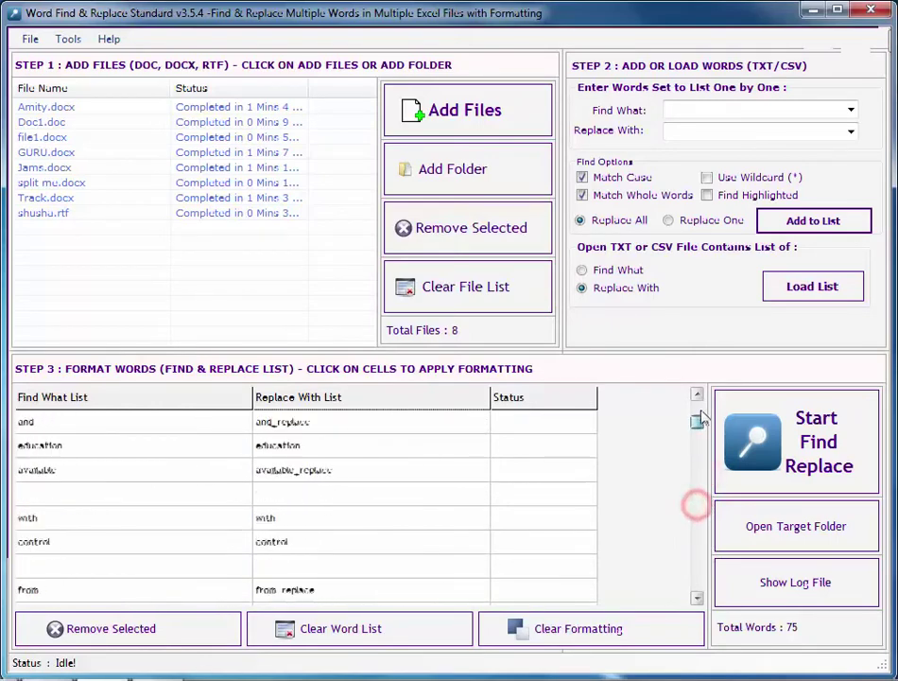
{"action": "left_click", "coordinate": [376, 487]}
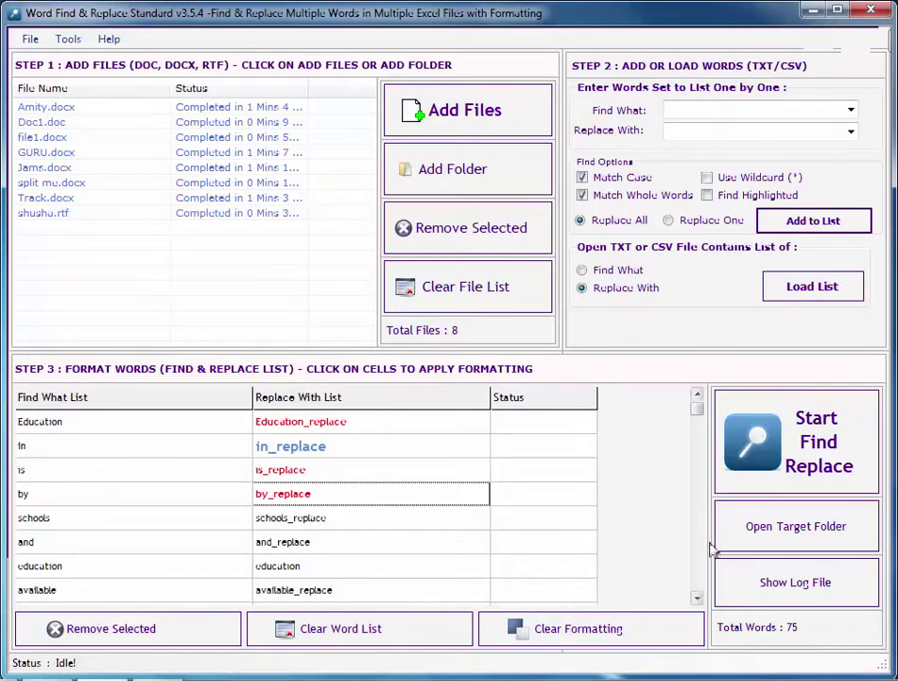
{"action": "left_click", "coordinate": [806, 486]}
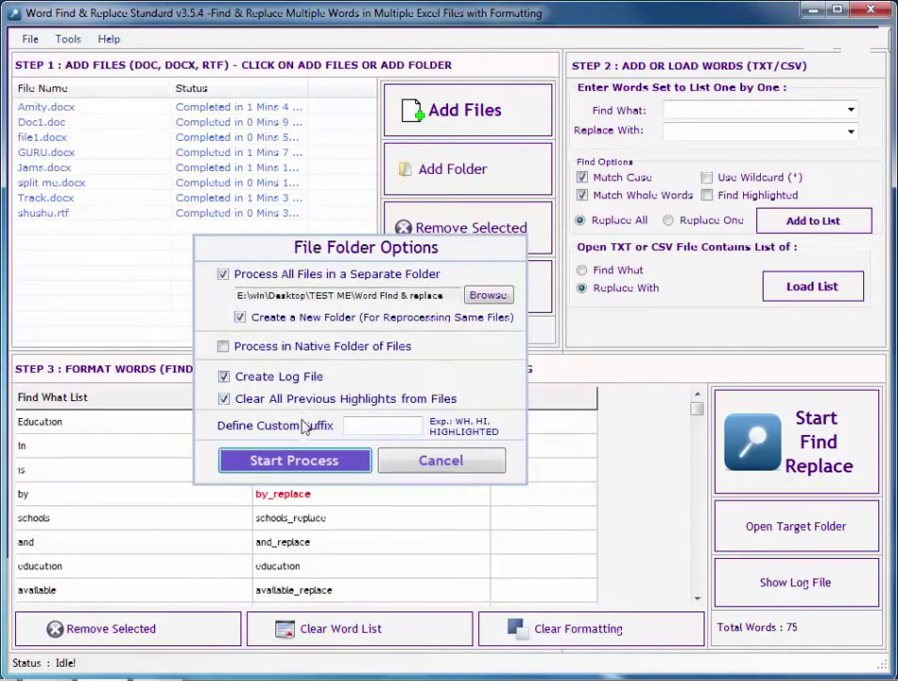
{"action": "left_click", "coordinate": [359, 427]}
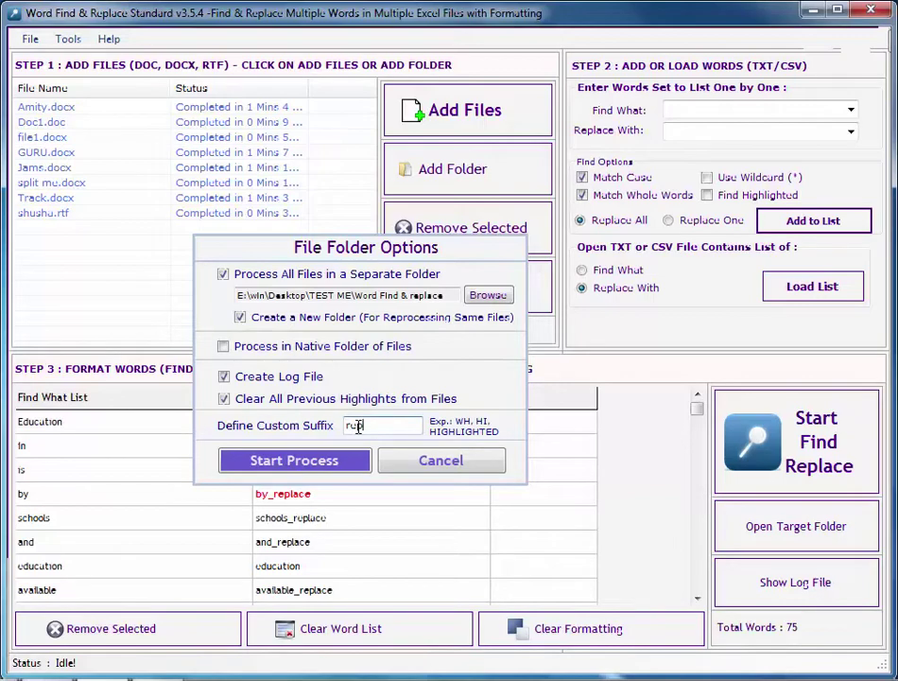
{"action": "type", "text": "replaced"}
{"action": "left_click", "coordinate": [338, 461]}
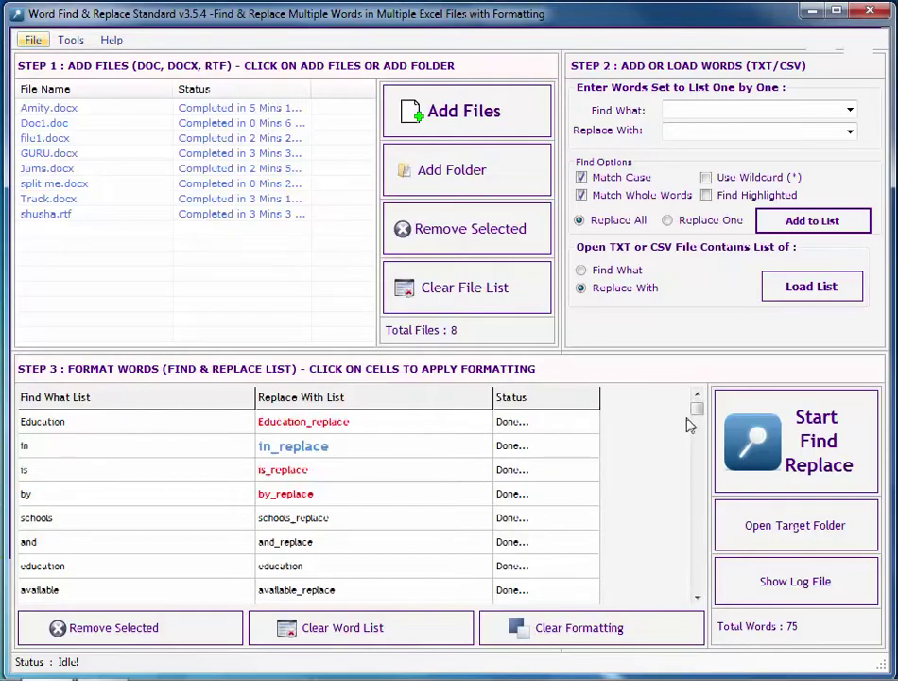
{"action": "left_click_drag", "start_coordinate": [697, 409], "coordinate": [703, 550]}
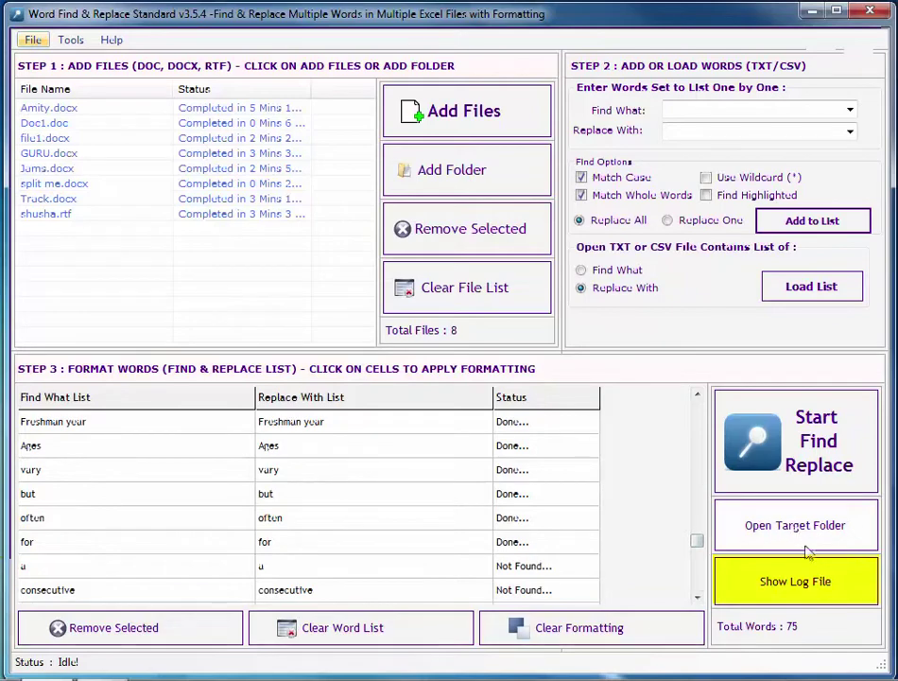
- Show the log file and check the processing status of Doc1_replaced.doc, file1_replaced.docx, Track_replaced.docx and Jams_replaced.docx
{"action": "left_click", "coordinate": [825, 584]}
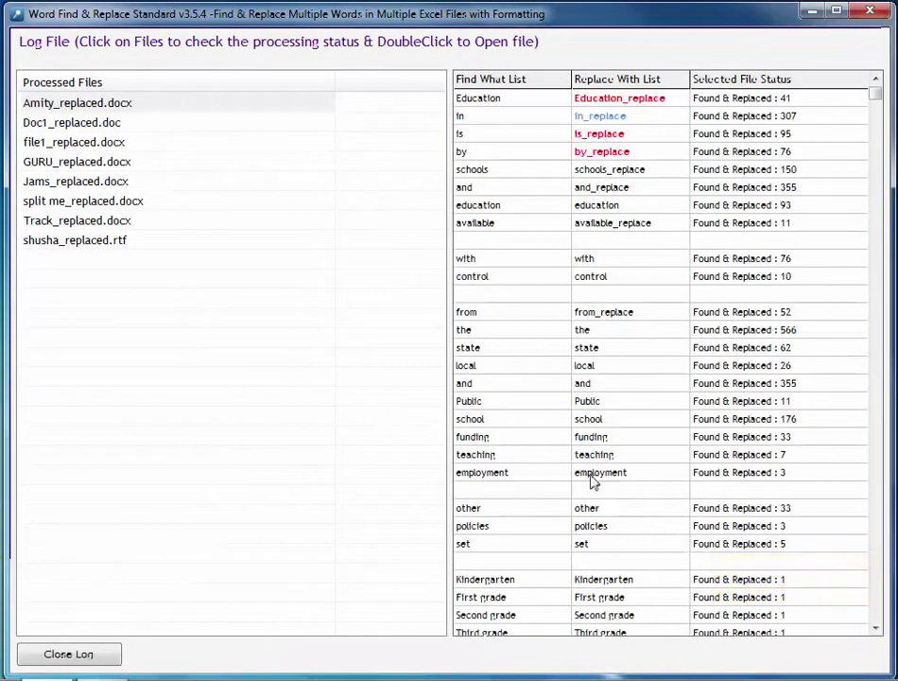
{"action": "left_click", "coordinate": [132, 123]}
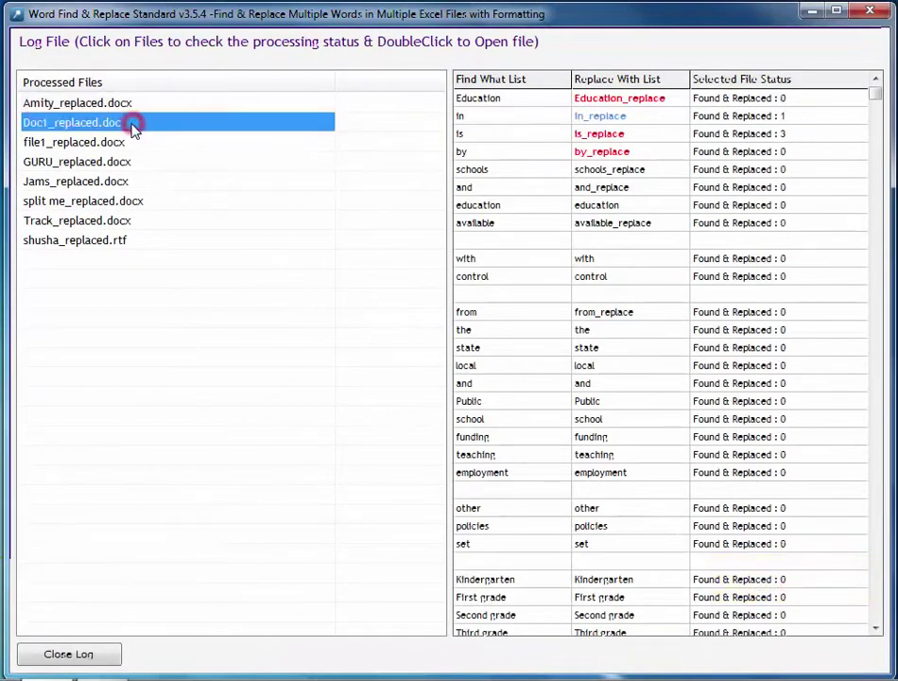
{"action": "left_click", "coordinate": [130, 142]}
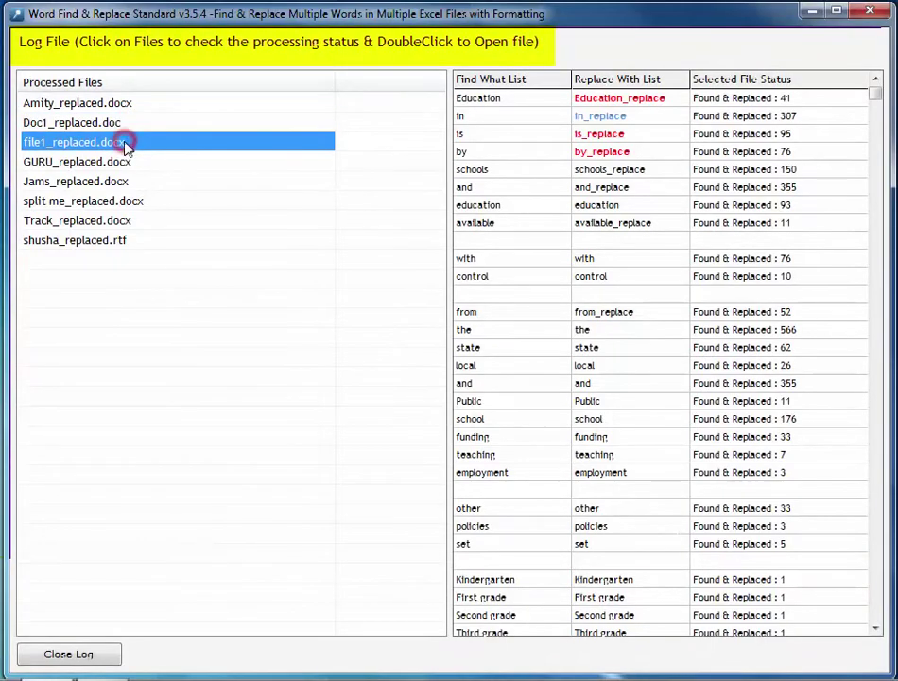
{"action": "left_click", "coordinate": [112, 223]}
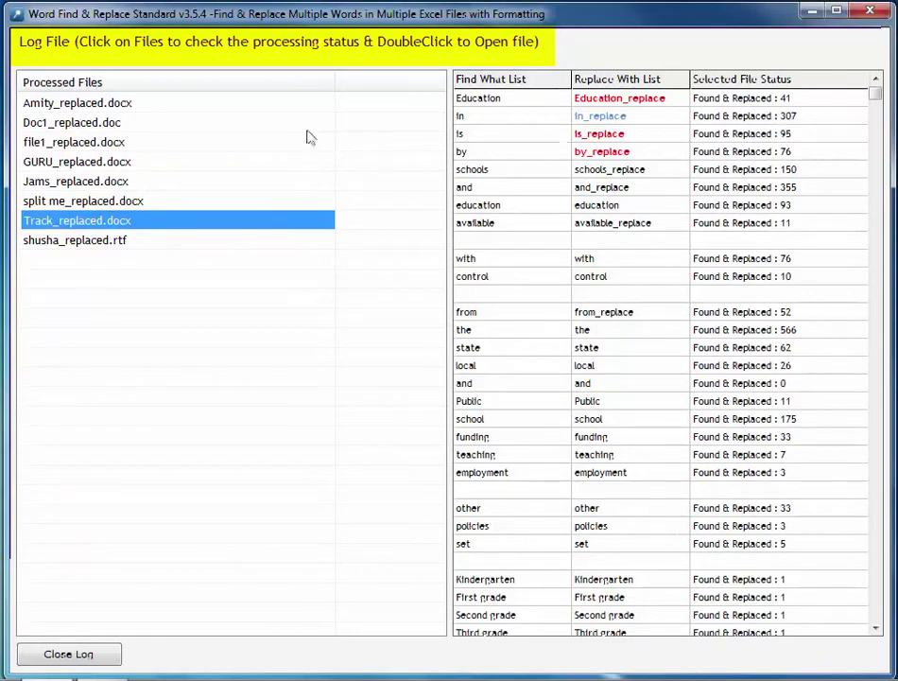
{"action": "left_click", "coordinate": [133, 183]}
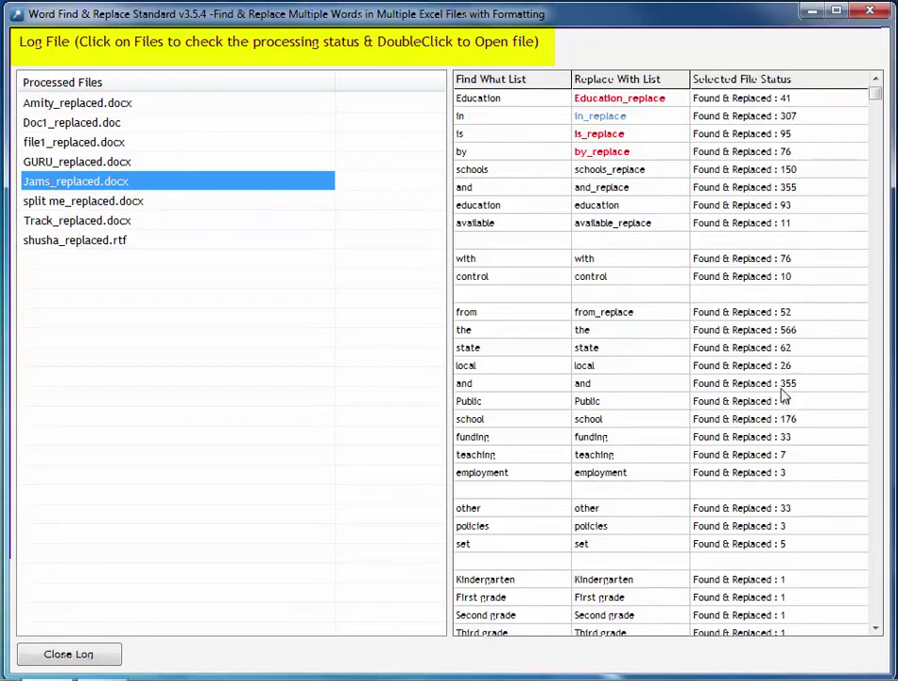
- Review the per-word replacement counts for Jams_replaced.docx and Amity_replaced.docx, and close the log
{"action": "left_click_drag", "start_coordinate": [876, 95], "coordinate": [872, 230]}
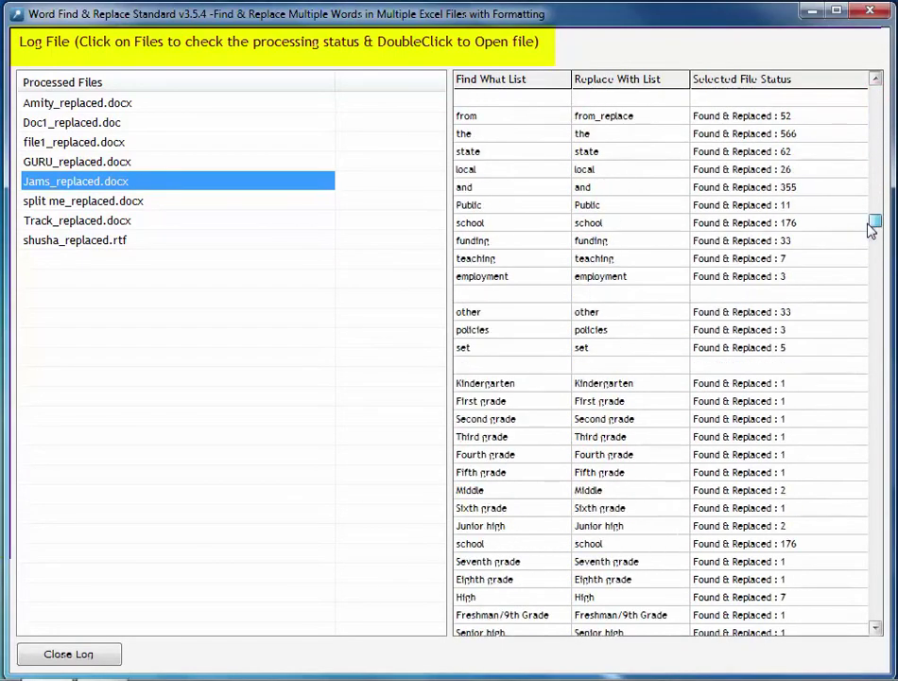
{"action": "left_click", "coordinate": [792, 133]}
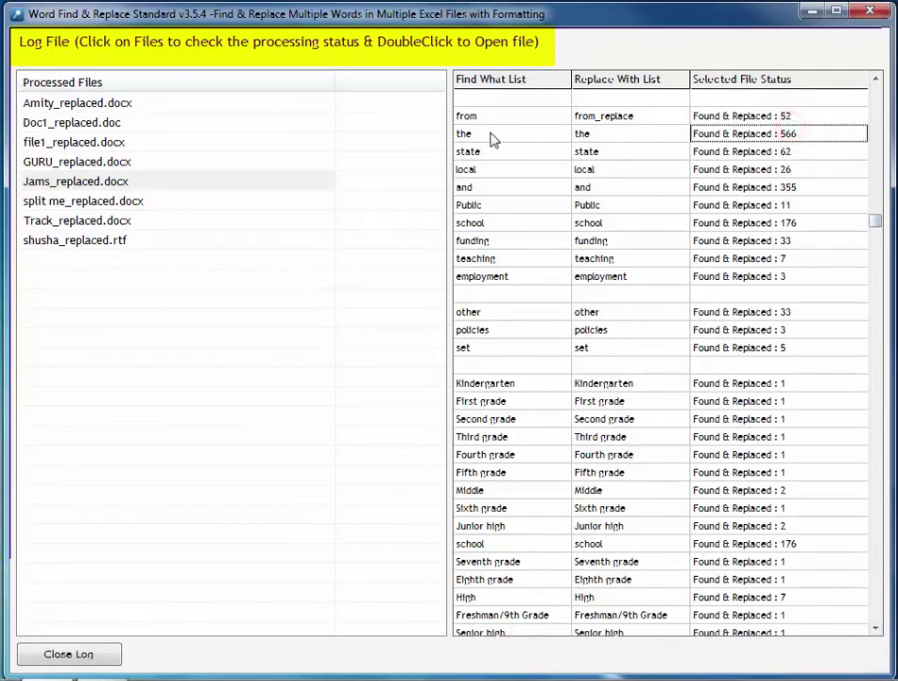
{"action": "left_click_drag", "start_coordinate": [875, 224], "coordinate": [863, 90]}
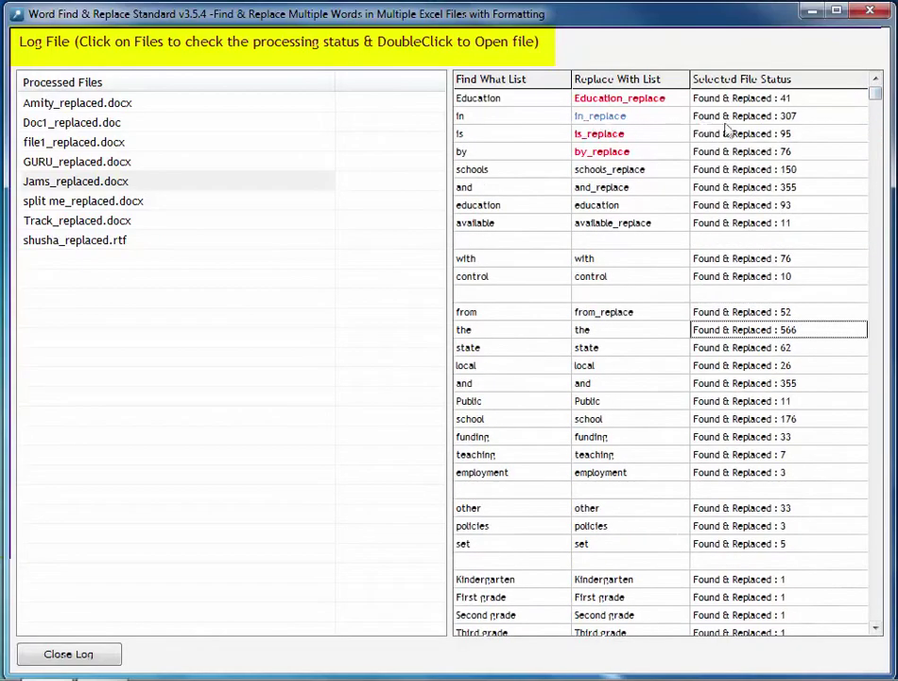
{"action": "left_click", "coordinate": [108, 104]}
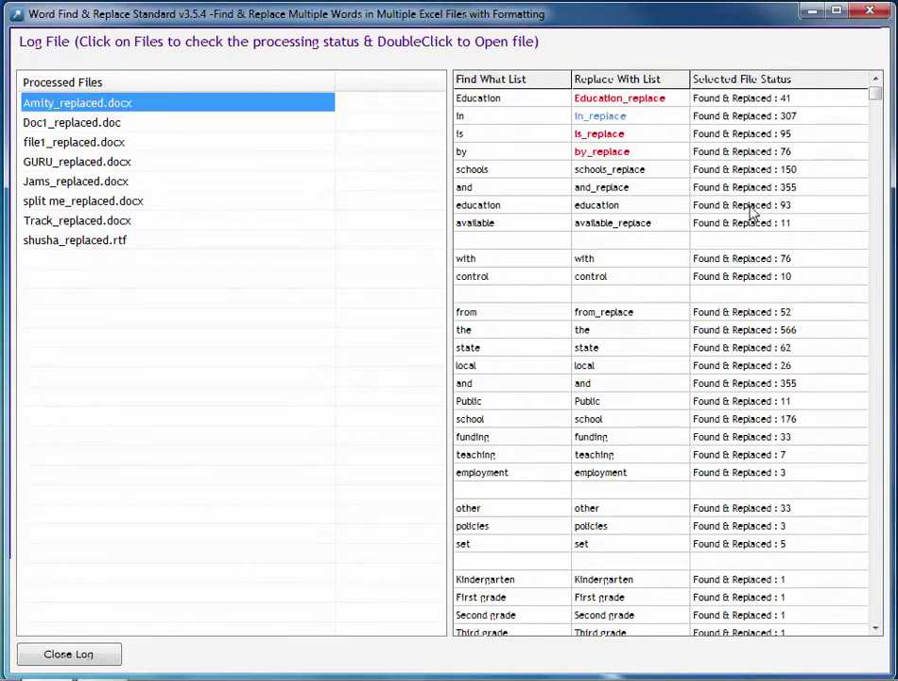
{"action": "left_click", "coordinate": [85, 656]}
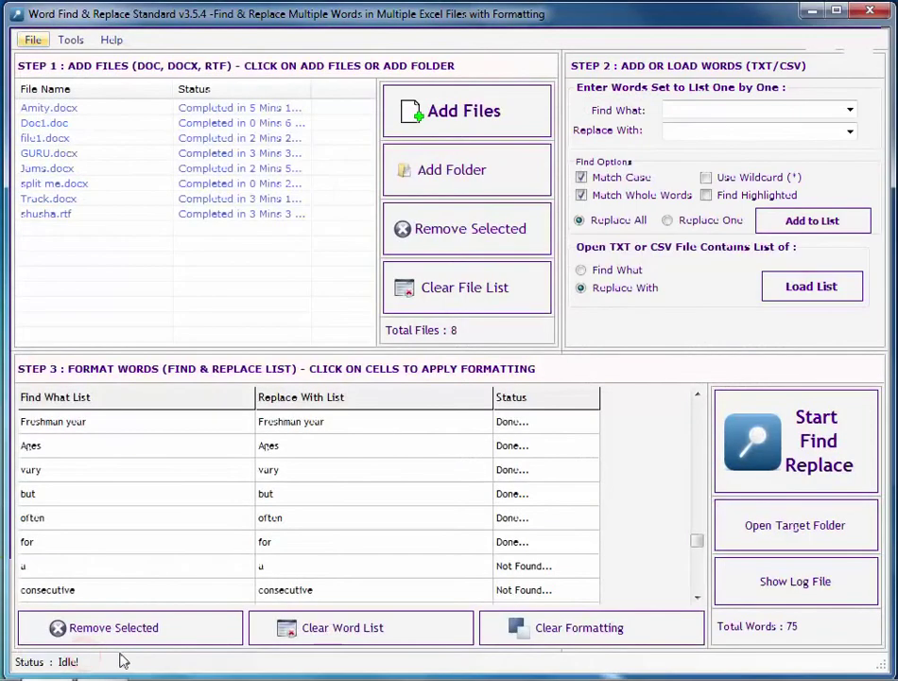
{"action": "left_click", "coordinate": [749, 527]}
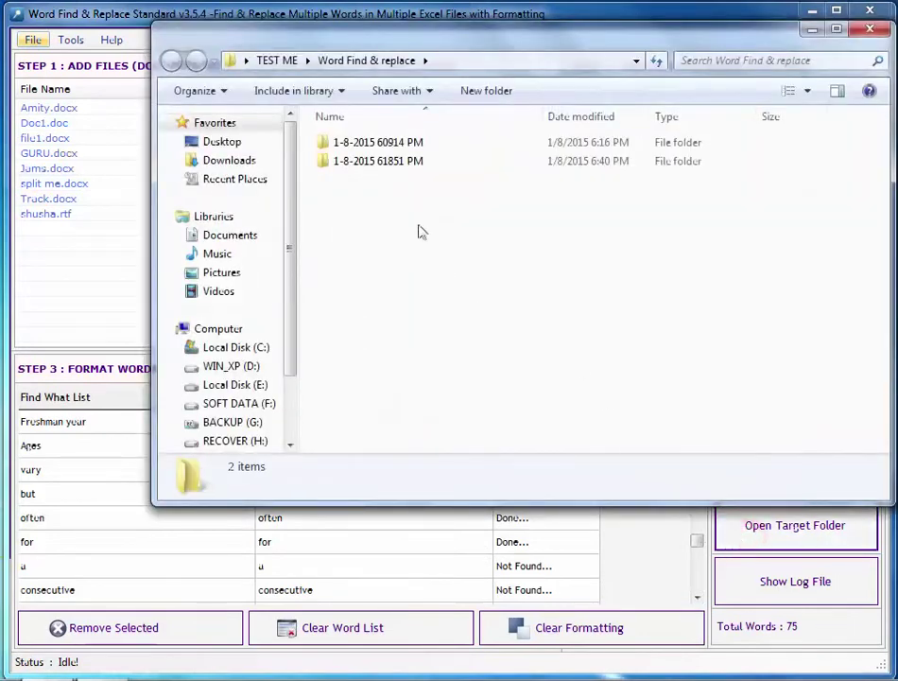
{"action": "left_click", "coordinate": [379, 164]}
{"action": "double_click", "coordinate": [379, 163]}
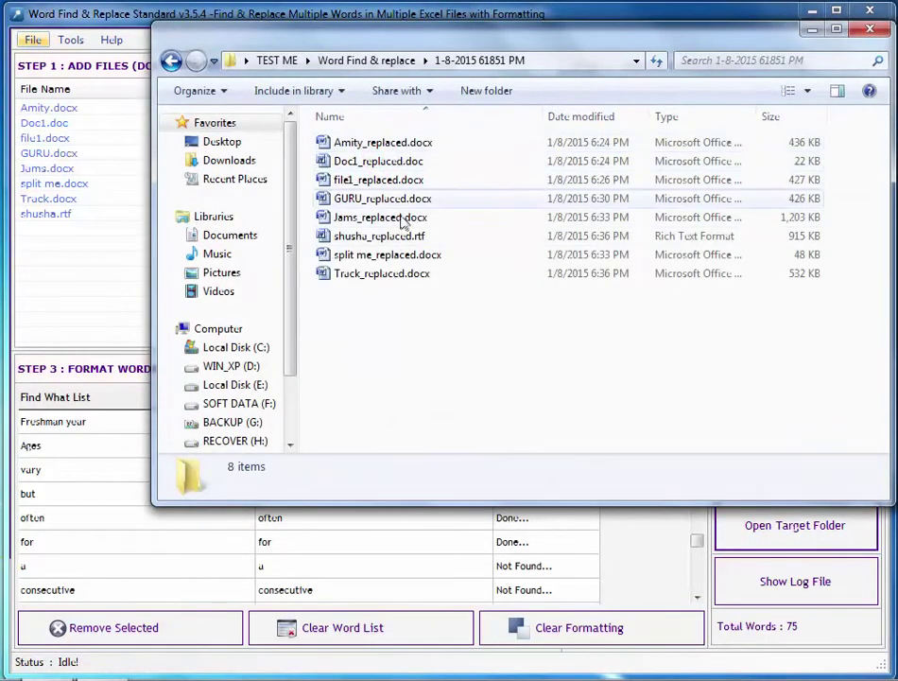
{"action": "double_click", "coordinate": [406, 142]}
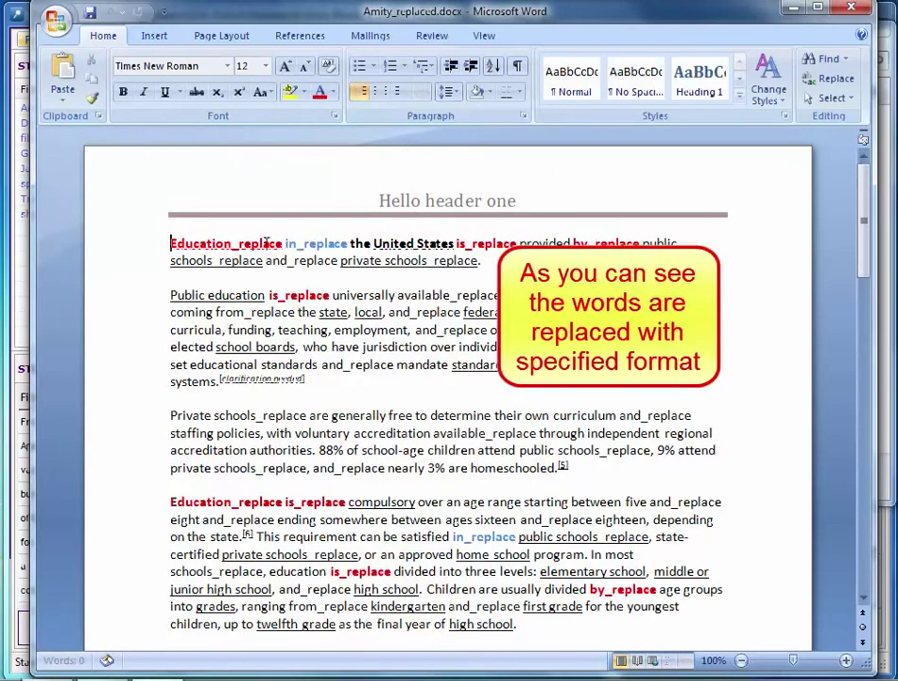
- Examine the replaced words and their formatting throughout Amity_replaced.docx, and close the document and the target folder
{"action": "left_click_drag", "start_coordinate": [171, 243], "coordinate": [267, 260]}
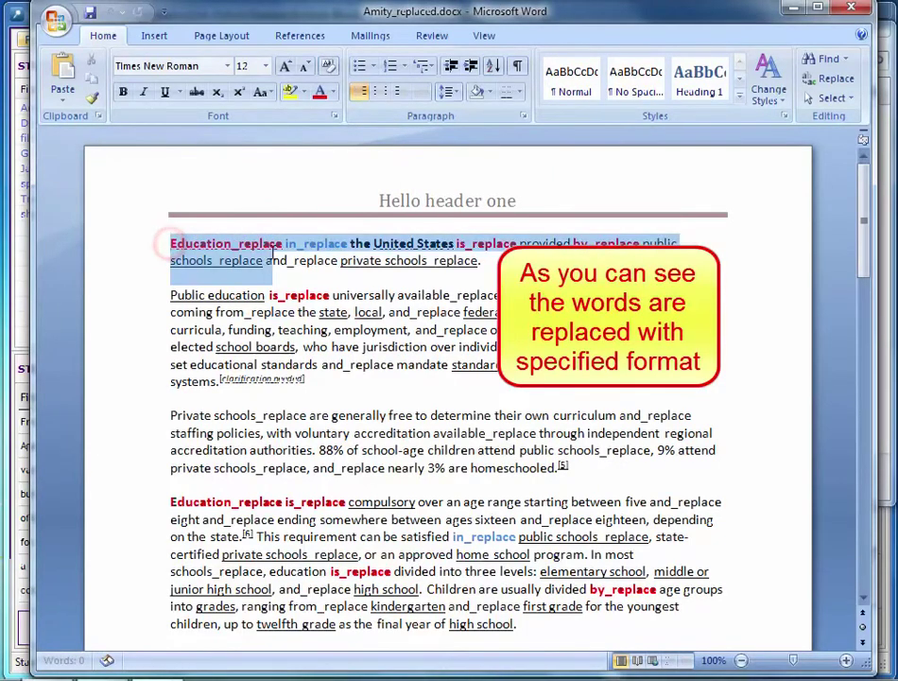
{"action": "left_click", "coordinate": [267, 260]}
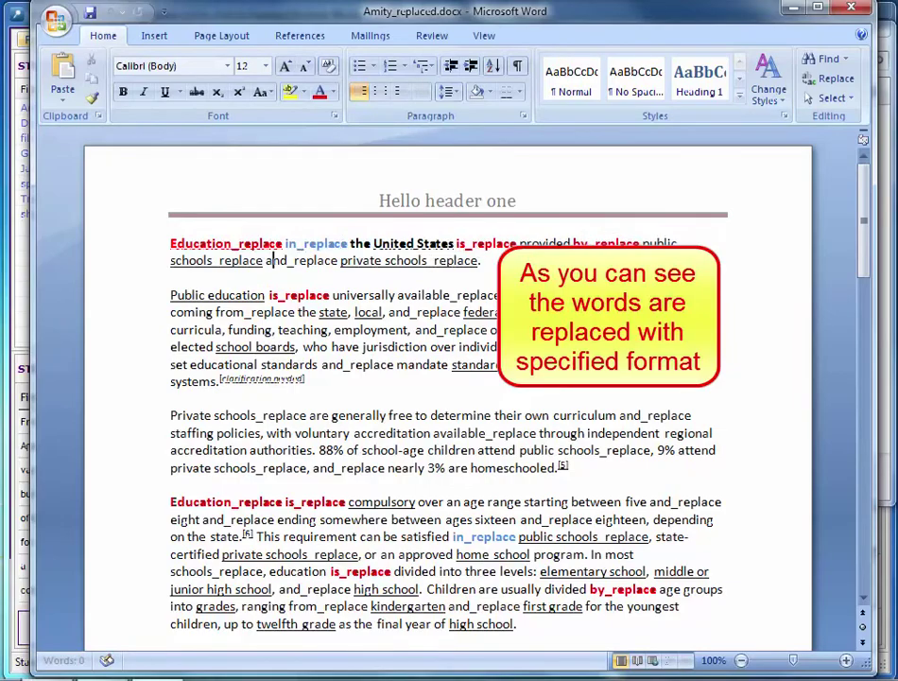
{"action": "scroll", "coordinate": [276, 286], "scroll_direction": "down", "scroll_amount": 15}
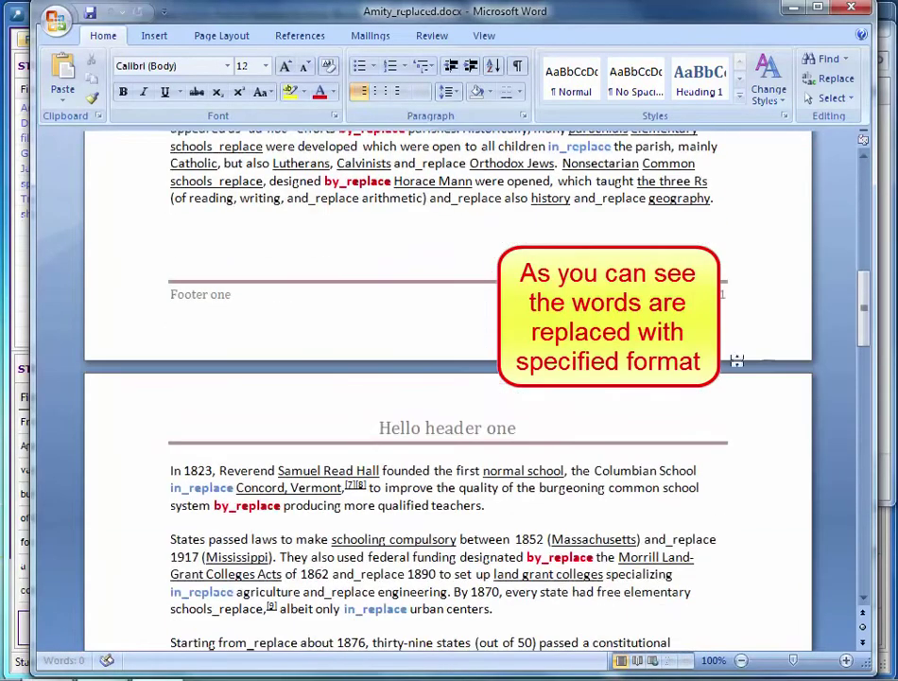
{"action": "left_click_drag", "start_coordinate": [866, 306], "coordinate": [866, 463]}
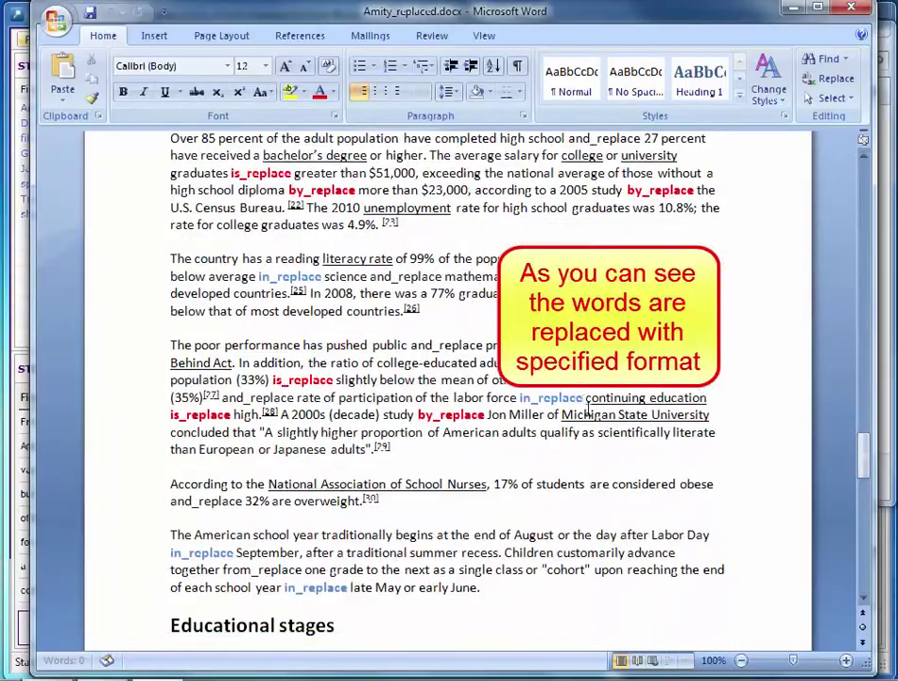
{"action": "scroll", "coordinate": [588, 408], "scroll_direction": "down", "scroll_amount": 20}
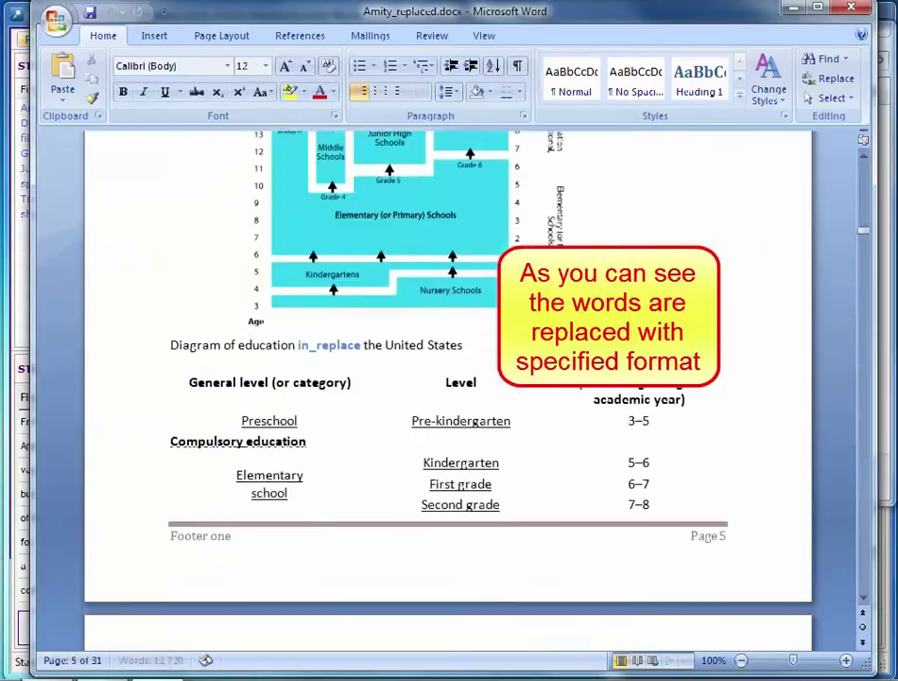
{"action": "scroll", "coordinate": [448, 368], "scroll_direction": "down", "scroll_amount": 20}
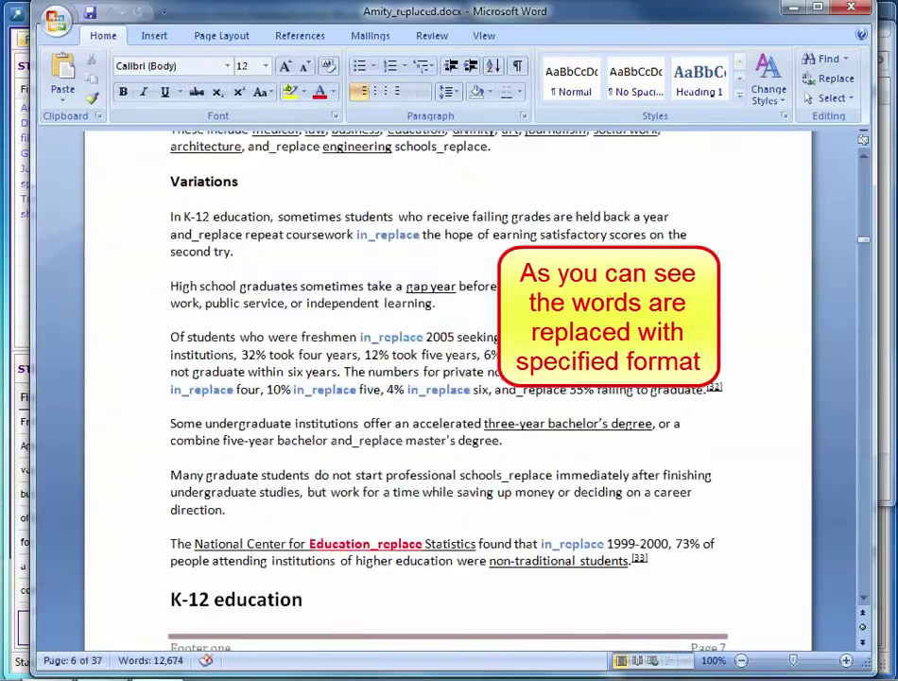
{"action": "scroll", "coordinate": [448, 378], "scroll_direction": "down", "scroll_amount": 15}
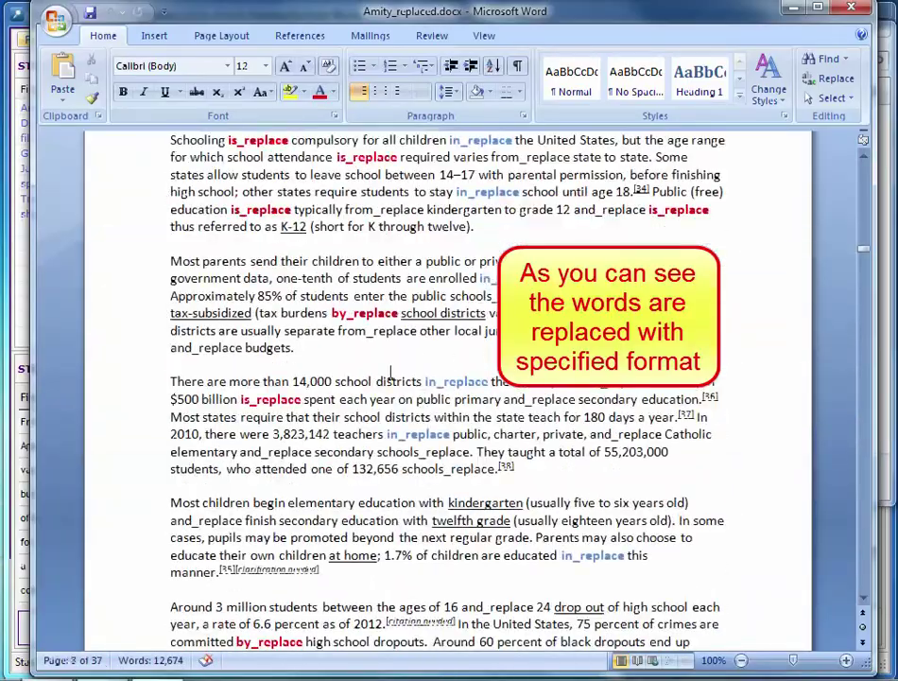
{"action": "left_click", "coordinate": [851, 7]}
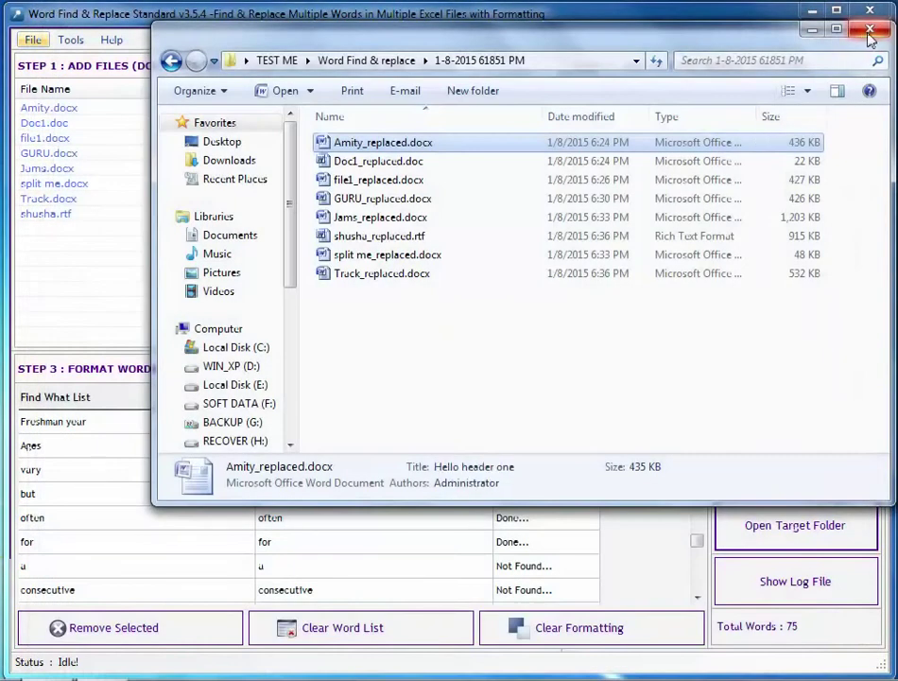
{"action": "left_click", "coordinate": [870, 32]}
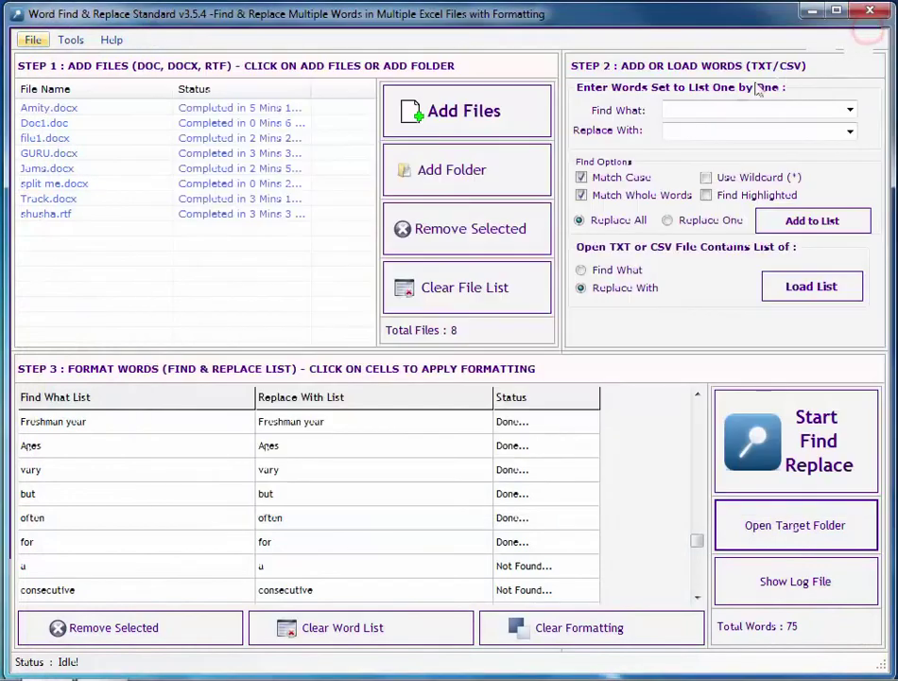